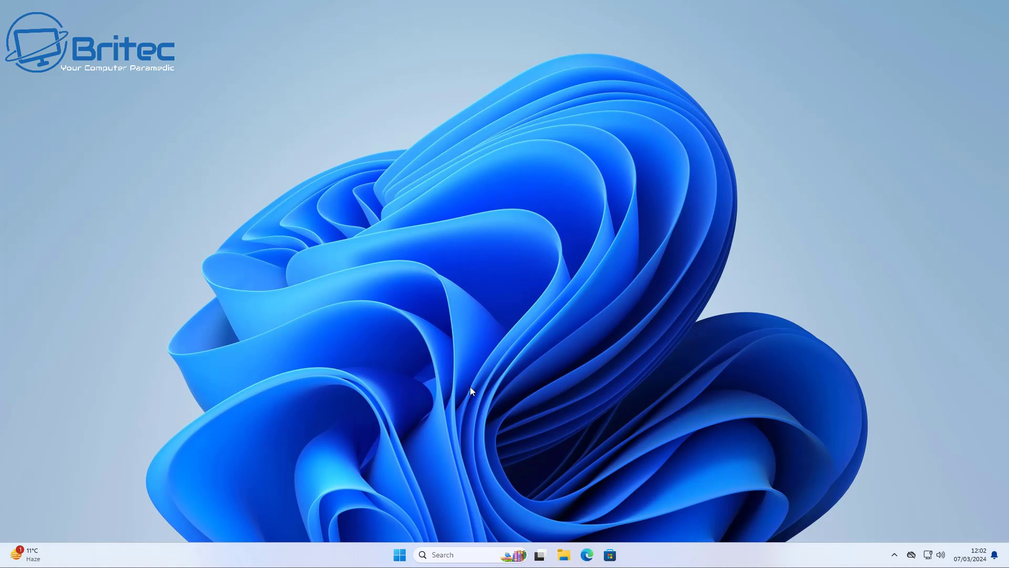
Search Windows for msconfig and open System Configuration
left_click(399, 556)
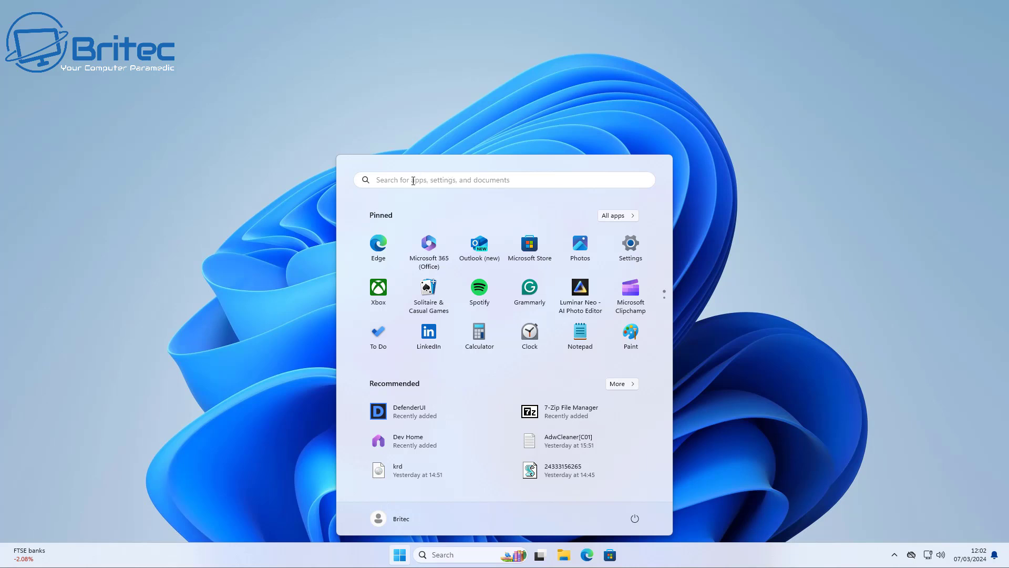
left_click(413, 180)
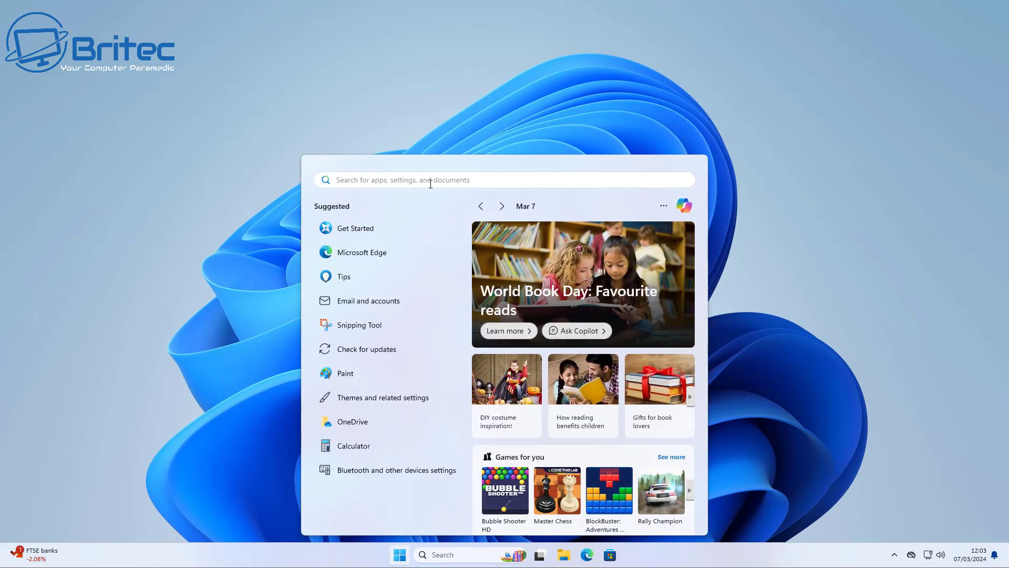
type("msco")
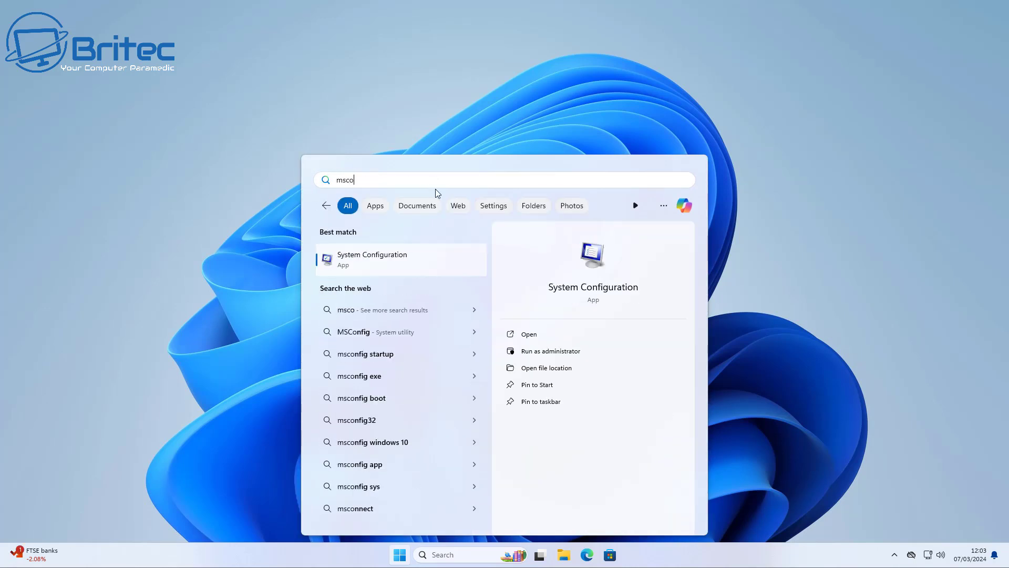
type("nfig")
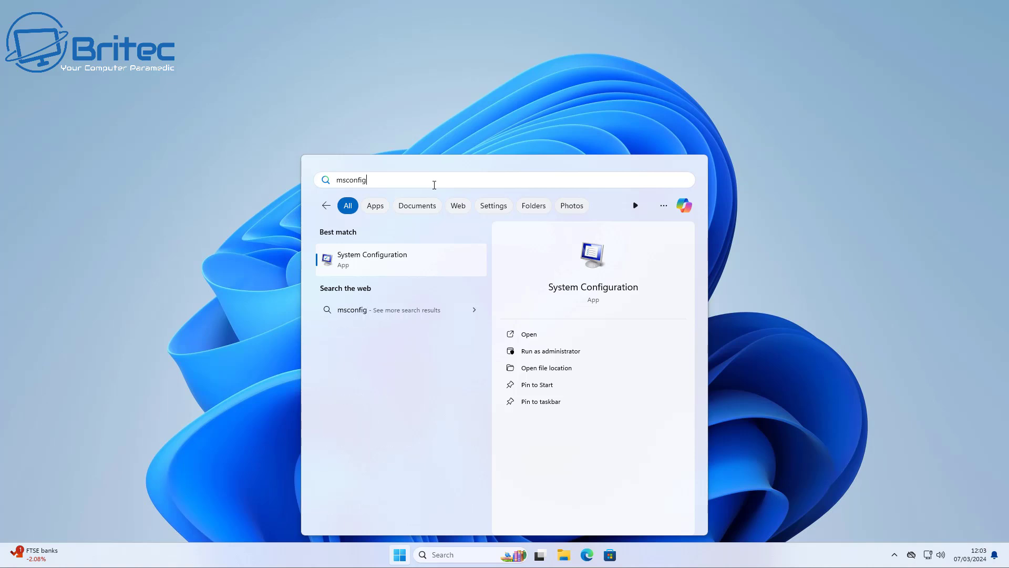
left_click(376, 267)
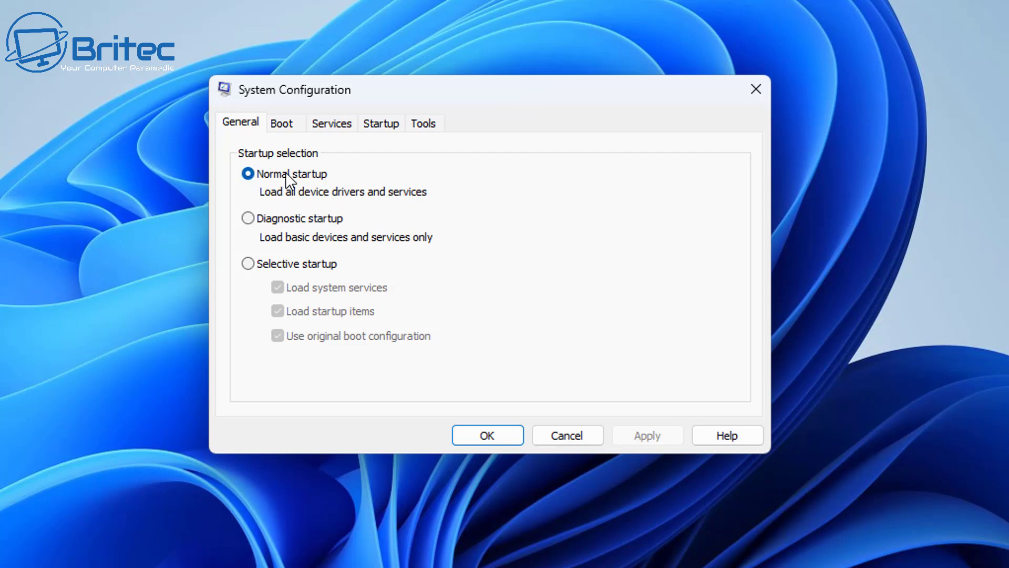
Hide all Microsoft services in the services list and disable all the remaining third-party services
left_click(282, 124)
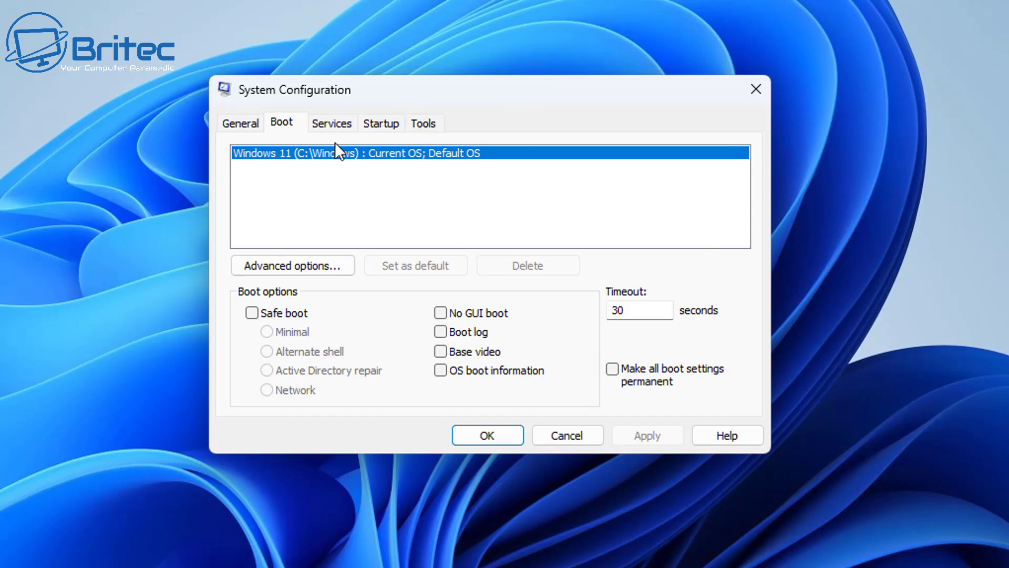
left_click(334, 125)
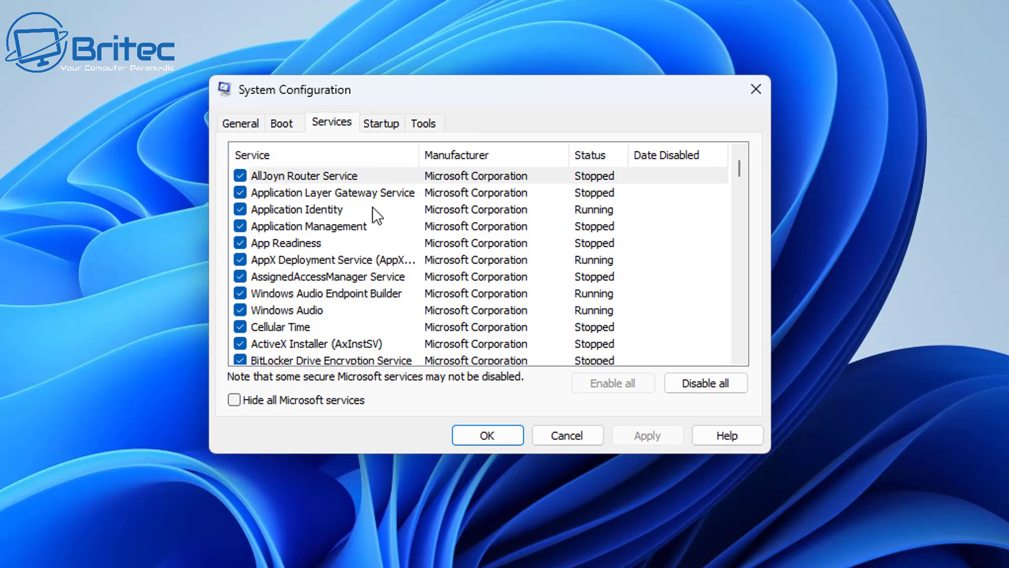
left_click(235, 399)
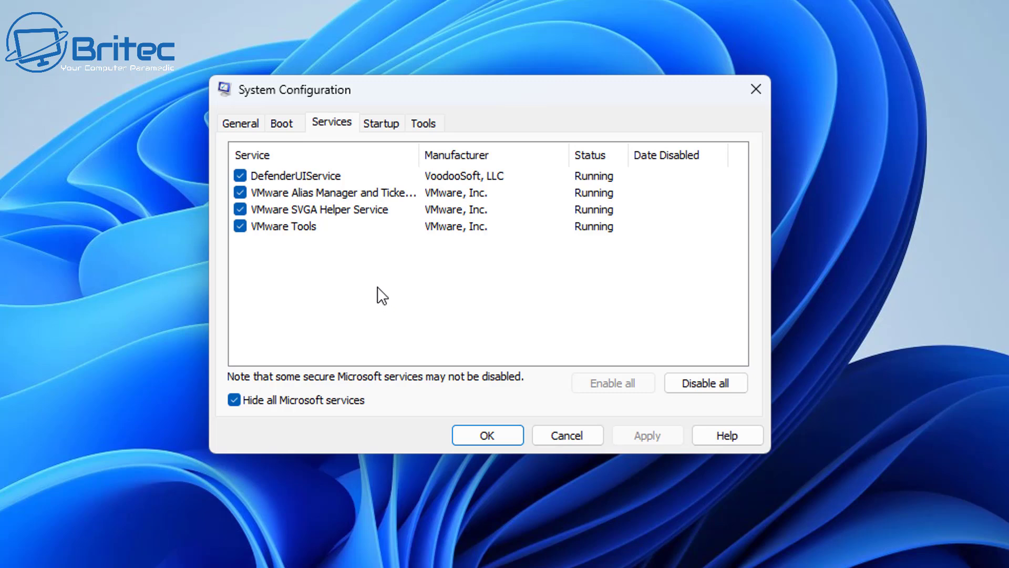
left_click(713, 386)
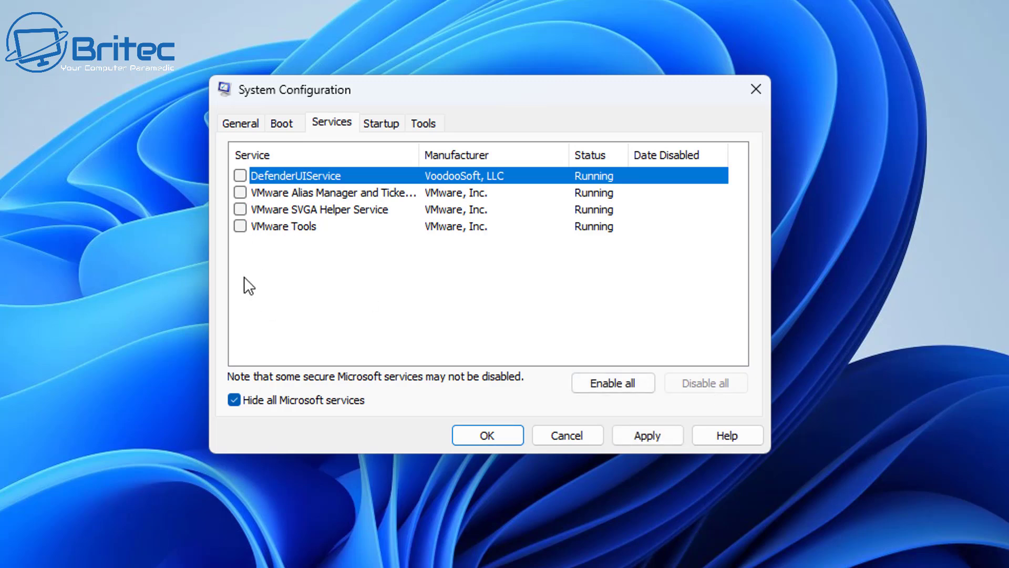
Open Task Manager's startup apps from System Configuration and disable SecurityHealthSystray, OneDrive, msedge and vmtoolsd
left_click(388, 127)
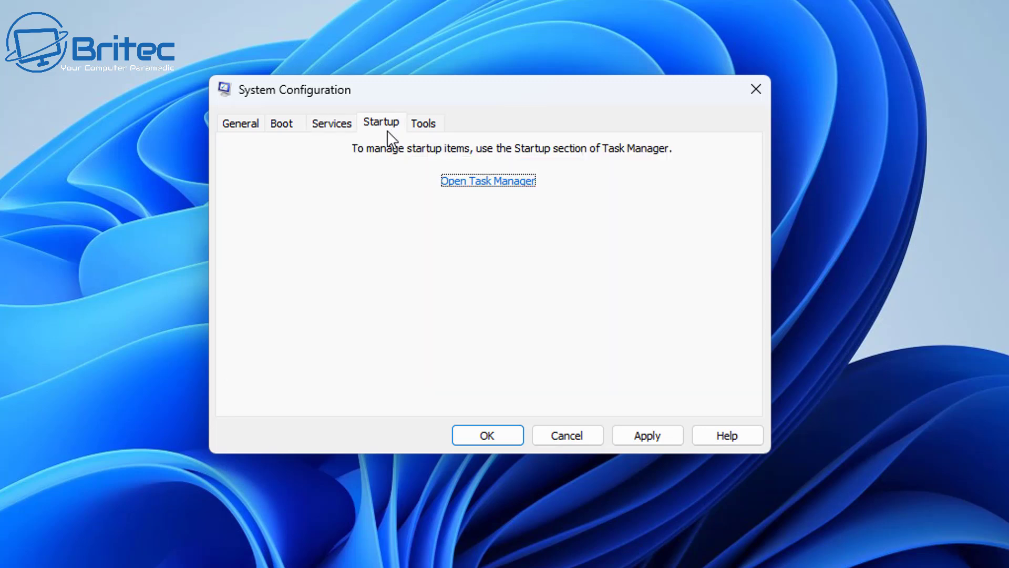
left_click(484, 181)
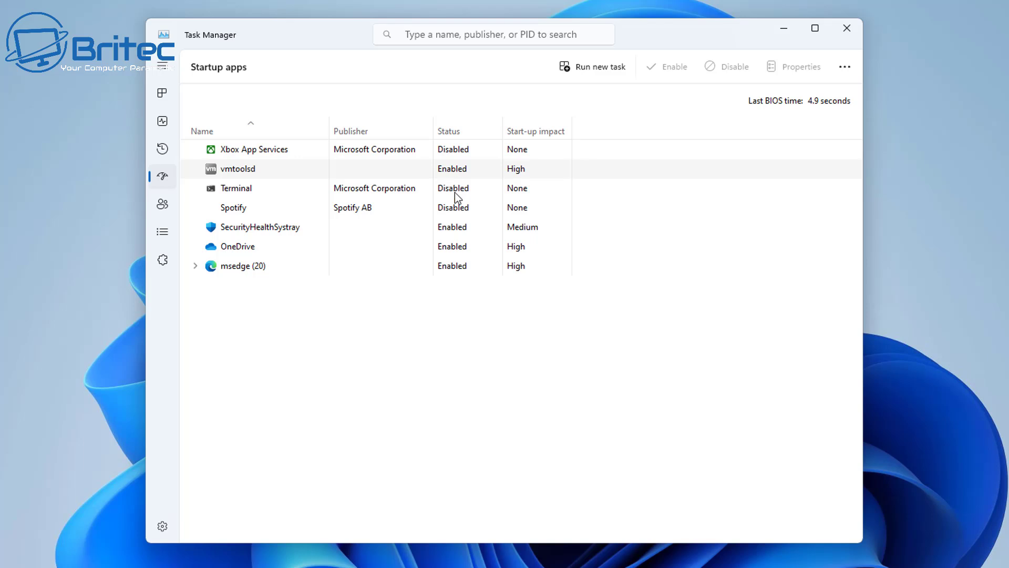
left_click(446, 227)
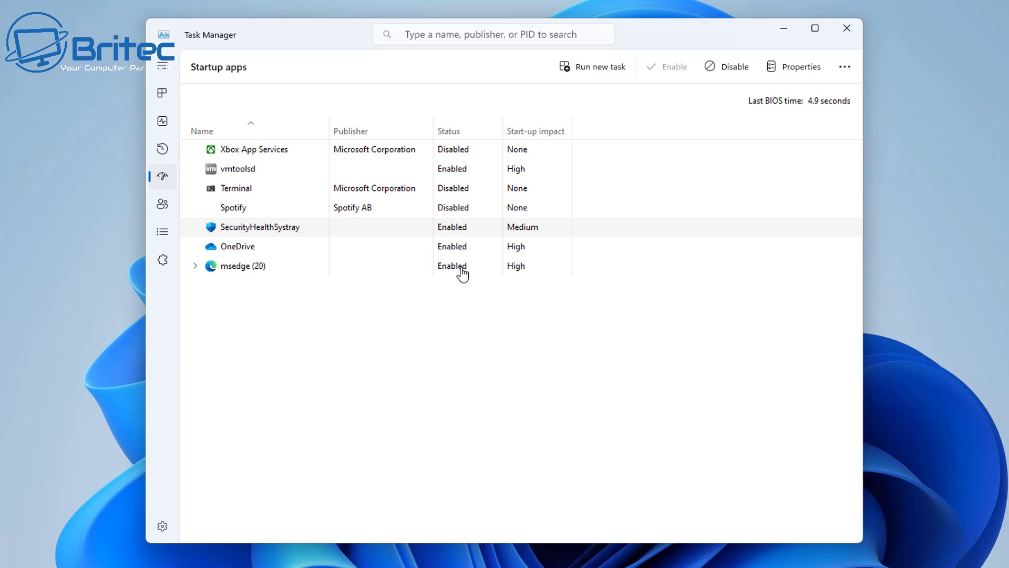
left_click(736, 67)
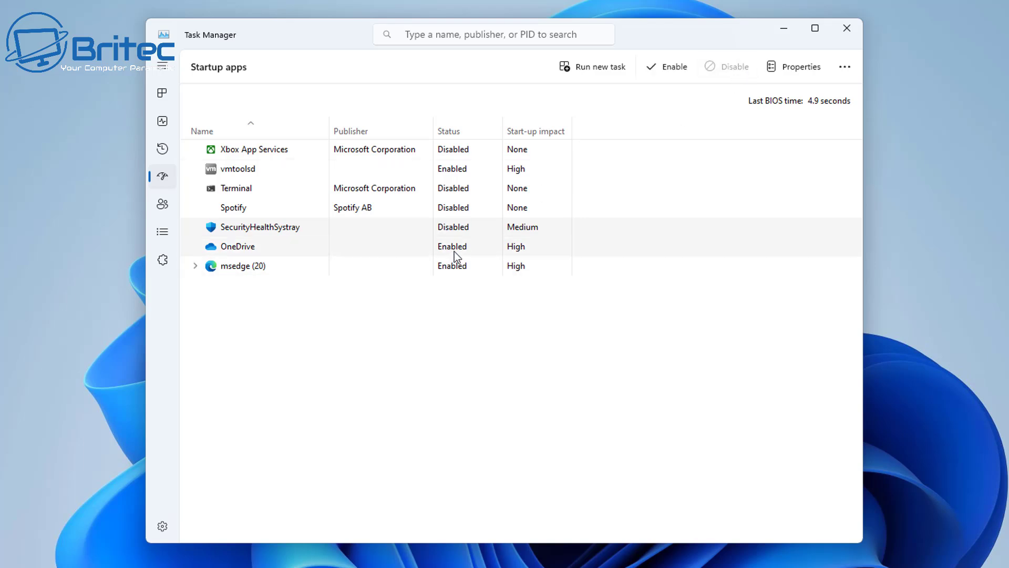
left_click(457, 255)
left_click(731, 67)
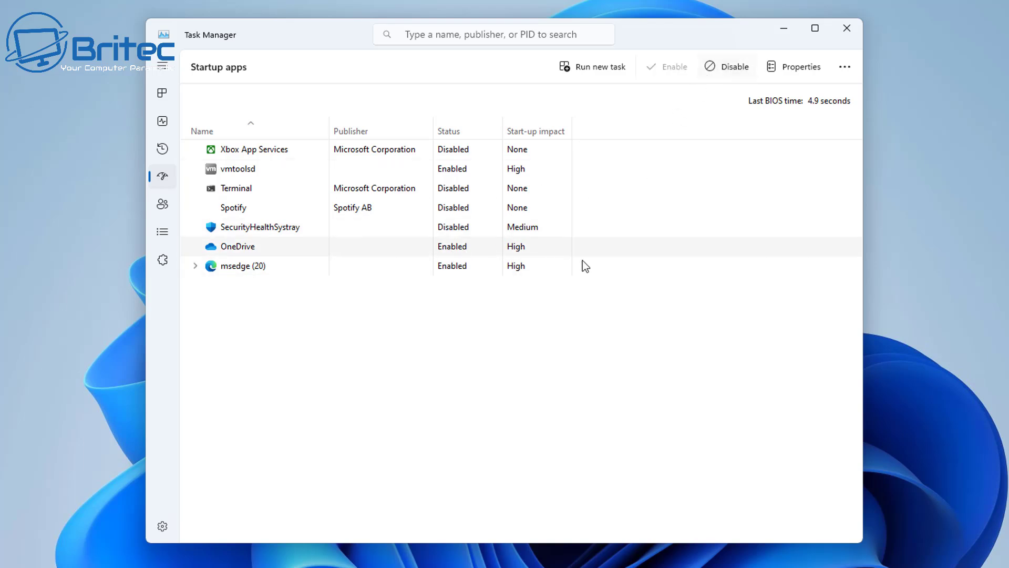
left_click(455, 270)
left_click(733, 67)
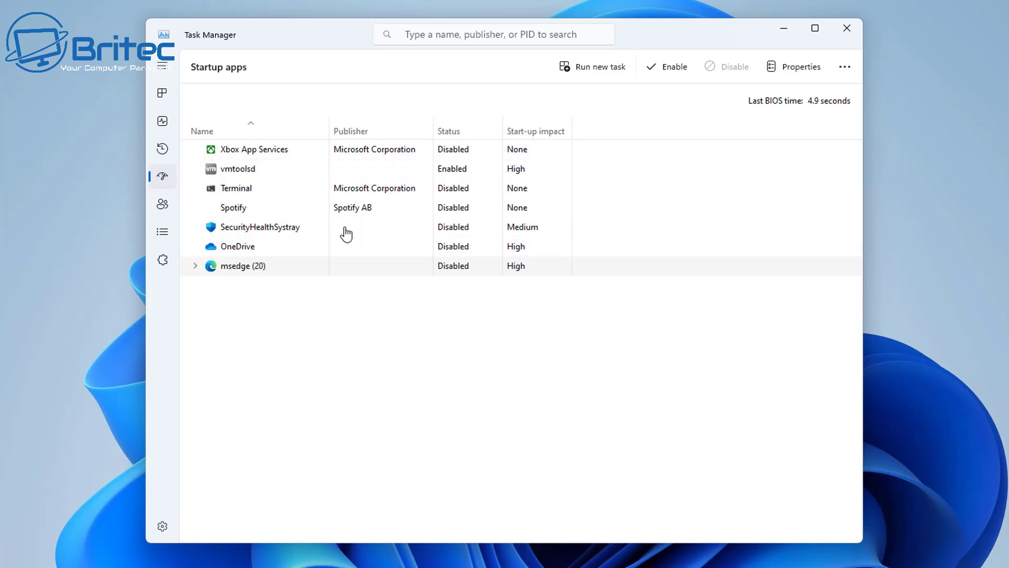
left_click(457, 169)
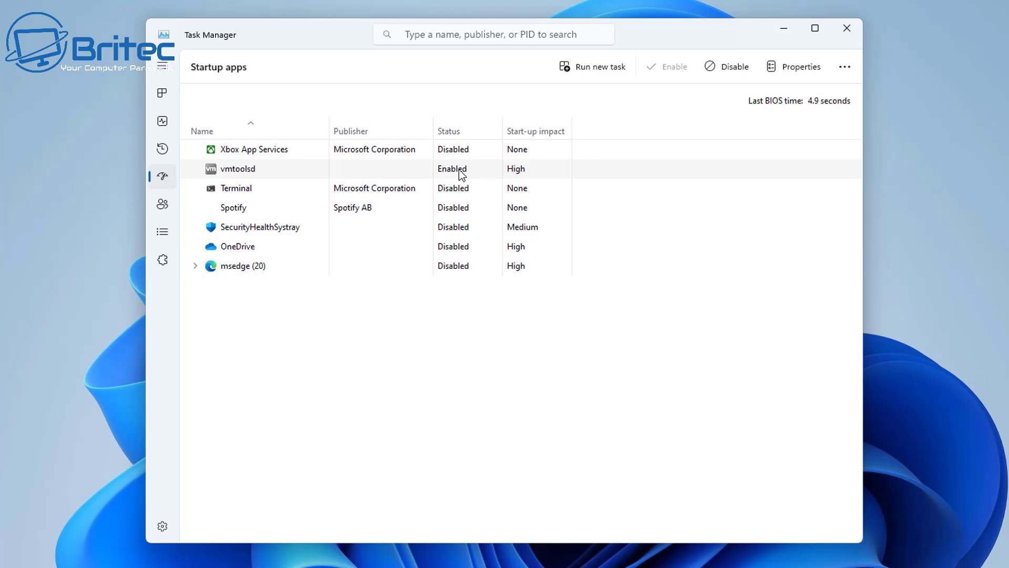
left_click(747, 66)
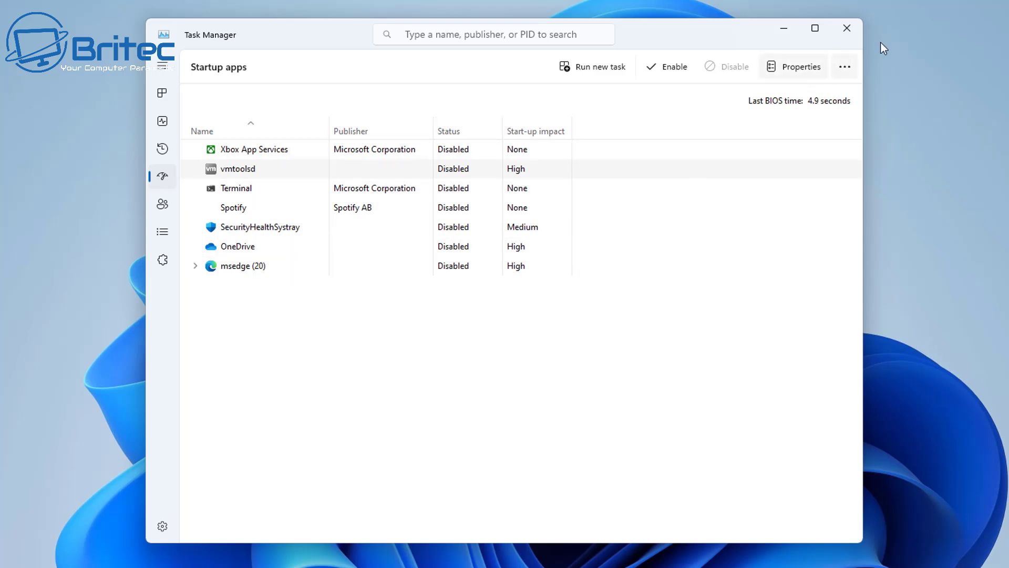
Close Task Manager, accept the System Configuration changes and restart the computer
left_click(853, 29)
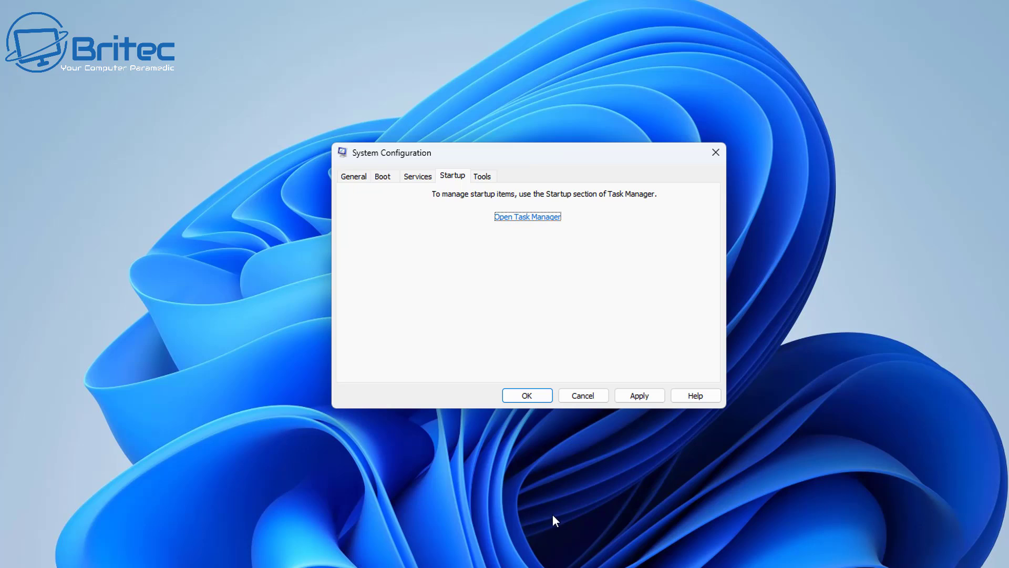
left_click(524, 395)
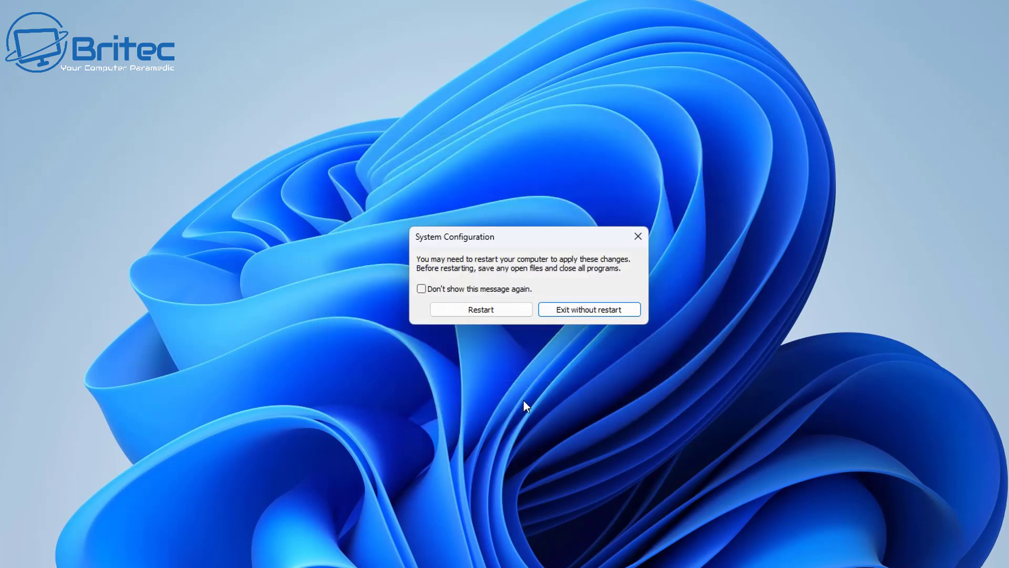
left_click(484, 312)
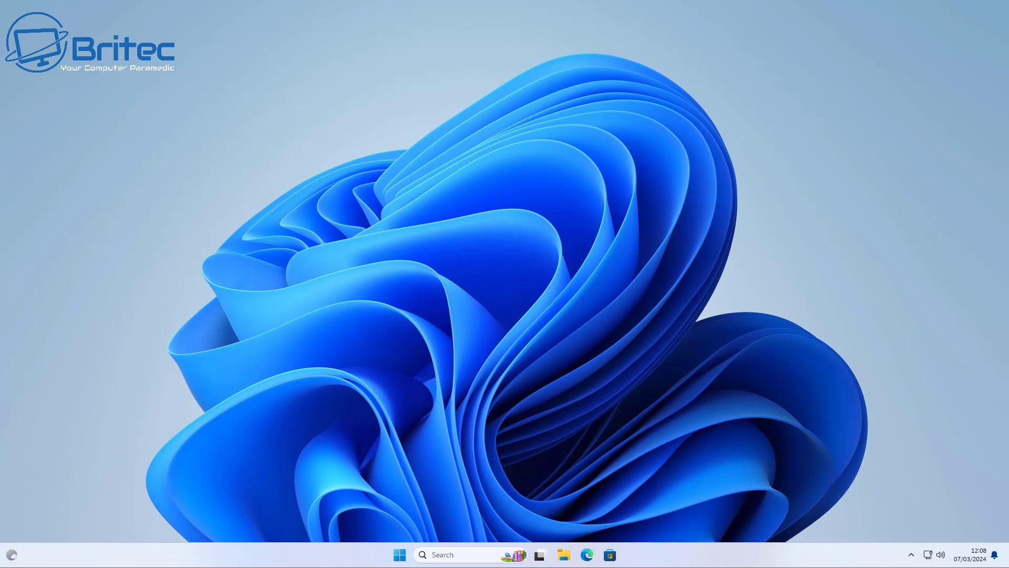
Reopen System Configuration after the restart by searching for msconfig
left_click(401, 562)
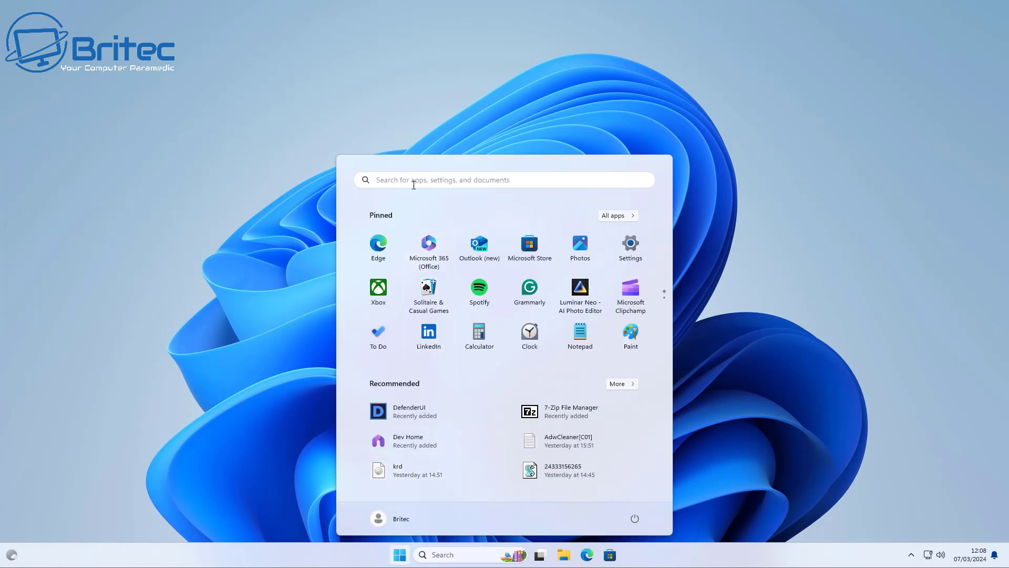
left_click(414, 184)
type("m")
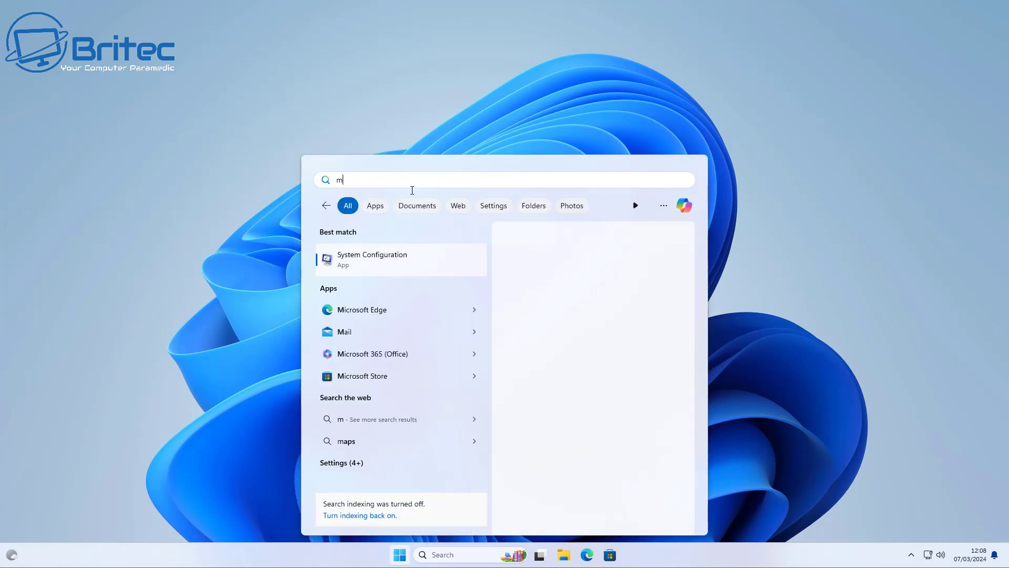
type("scon")
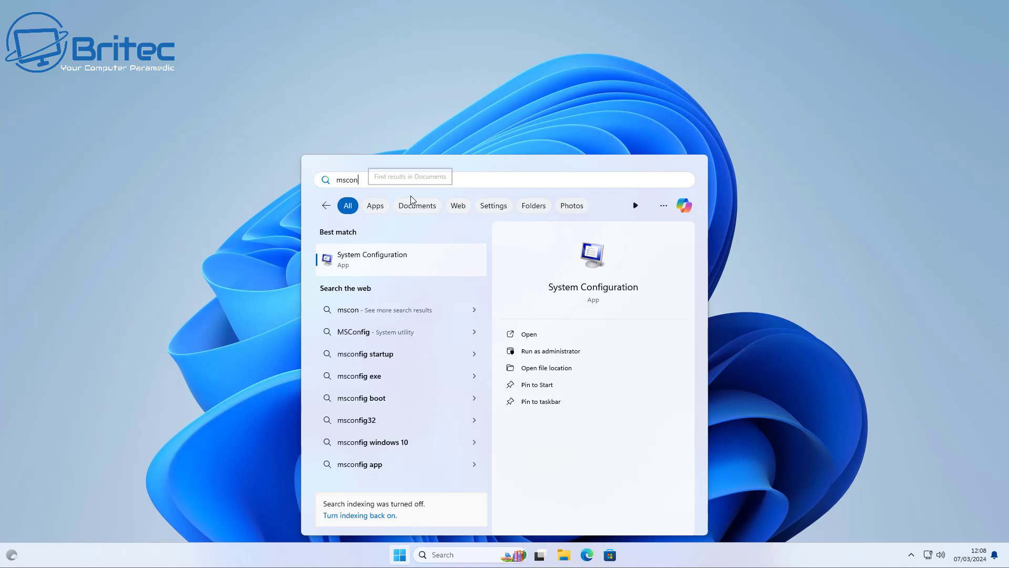
type("fig")
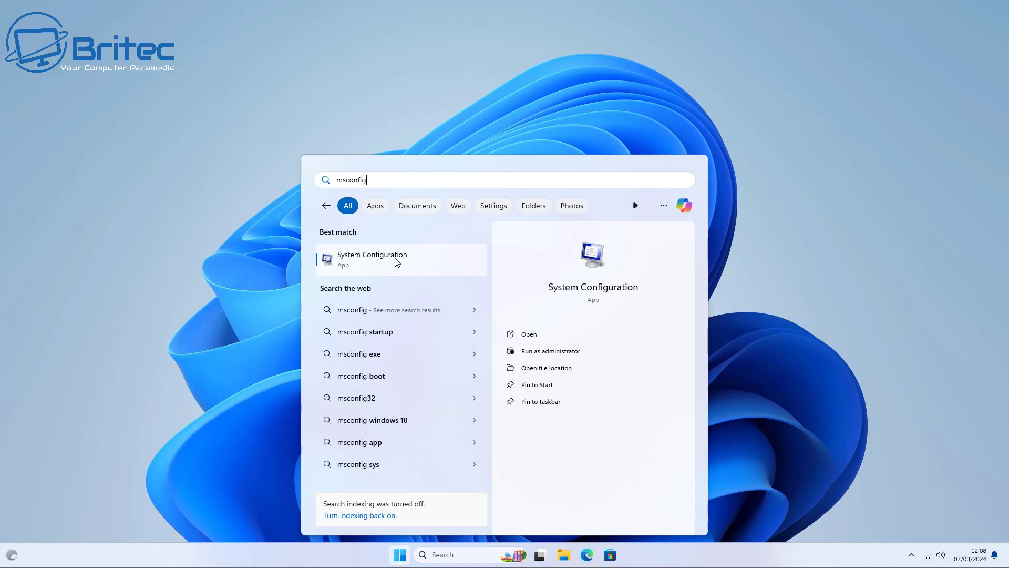
left_click(400, 260)
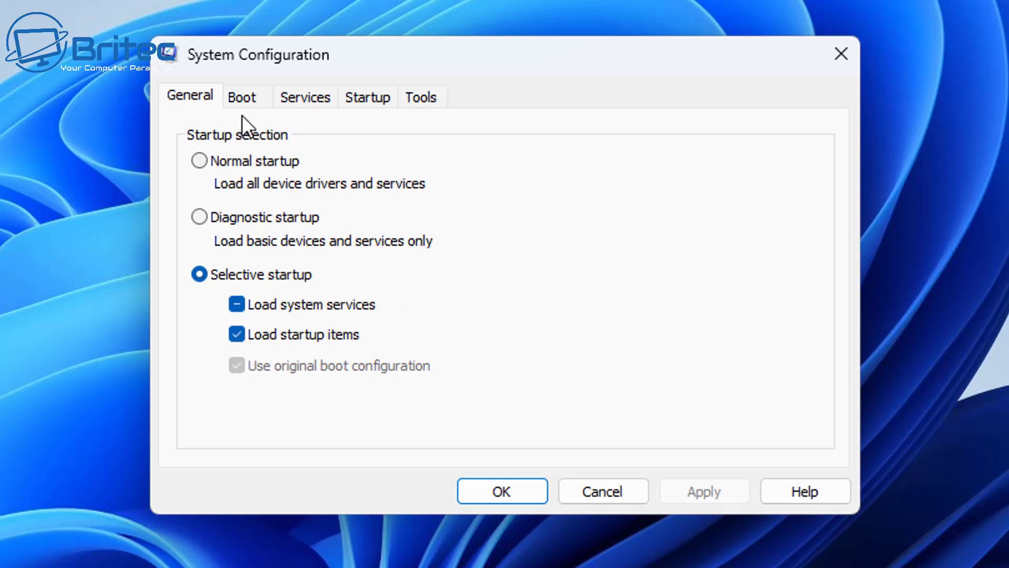
Hide all Microsoft services and re-enable DefenderUIService, VMware Alias Manager, VMware SVGA Helper Service and VMware Tools one by one
left_click(291, 97)
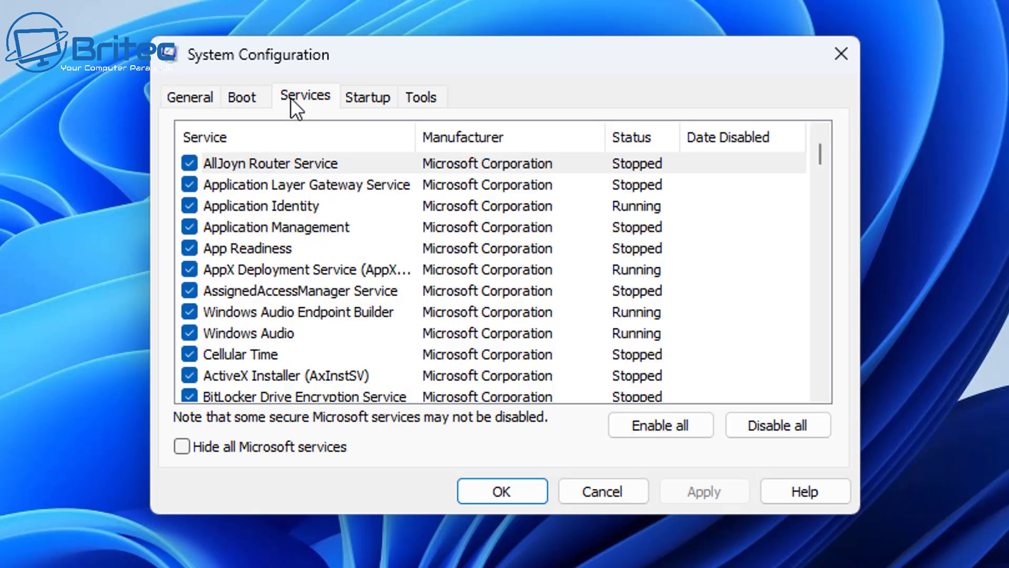
left_click(182, 447)
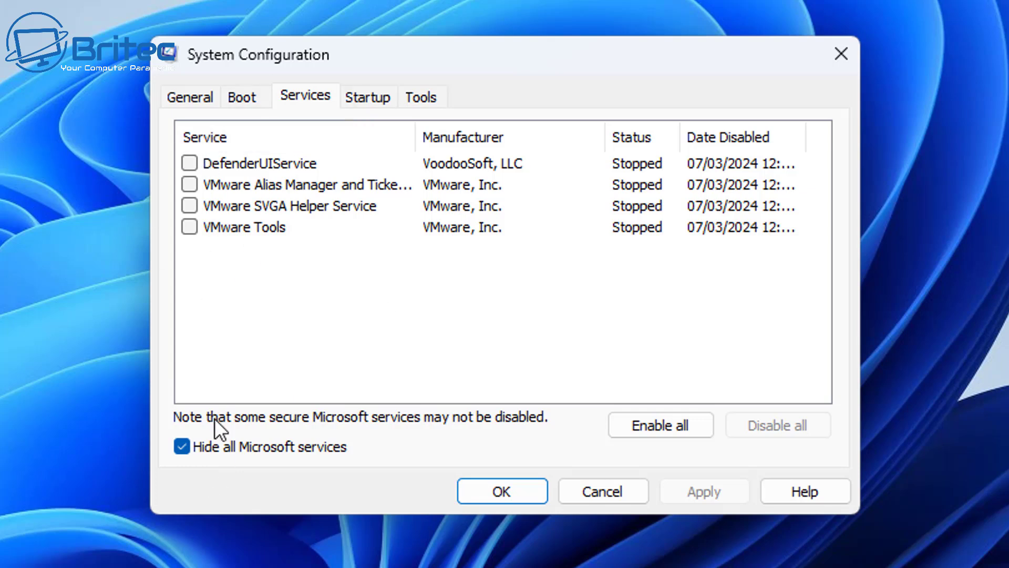
left_click(190, 163)
left_click(190, 184)
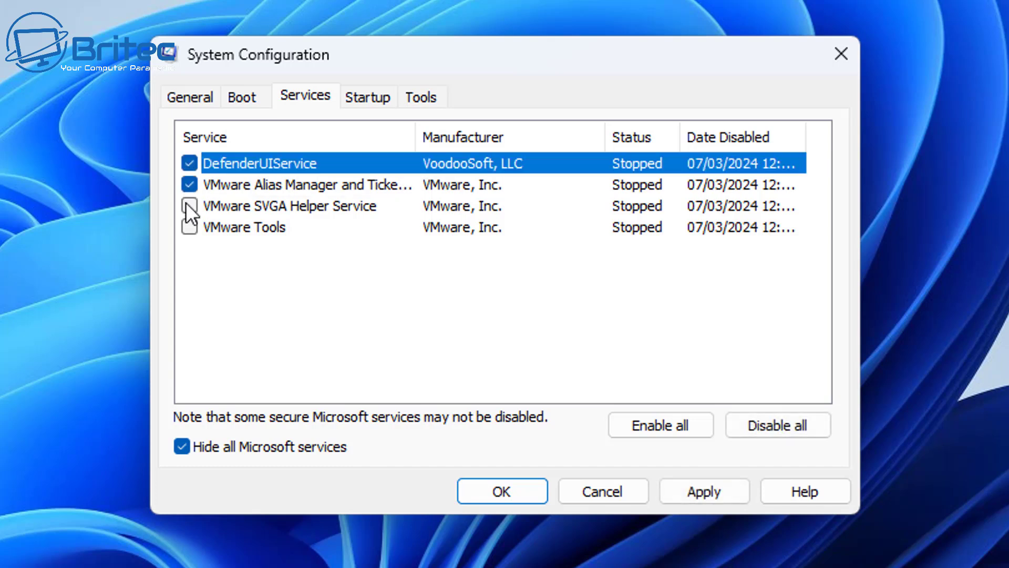
left_click(189, 206)
left_click(189, 227)
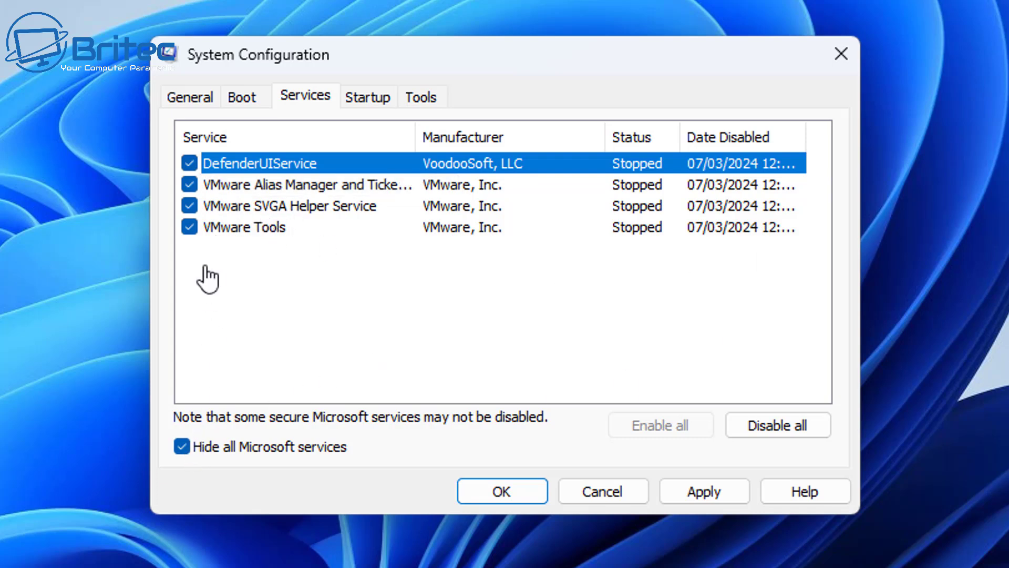
Disable VMware SVGA Helper Service and VMware Tools, keep DefenderUIService and VMware Alias Manager enabled, and apply the changes
left_click(190, 185)
left_click(187, 206)
left_click(189, 226)
left_click(189, 206)
left_click(189, 185)
left_click(189, 206)
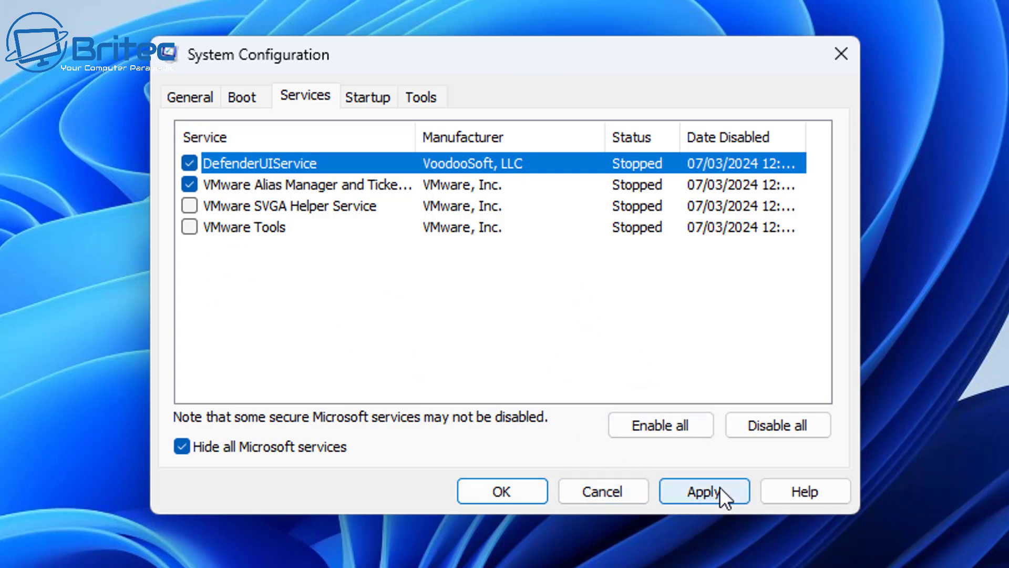
left_click(355, 101)
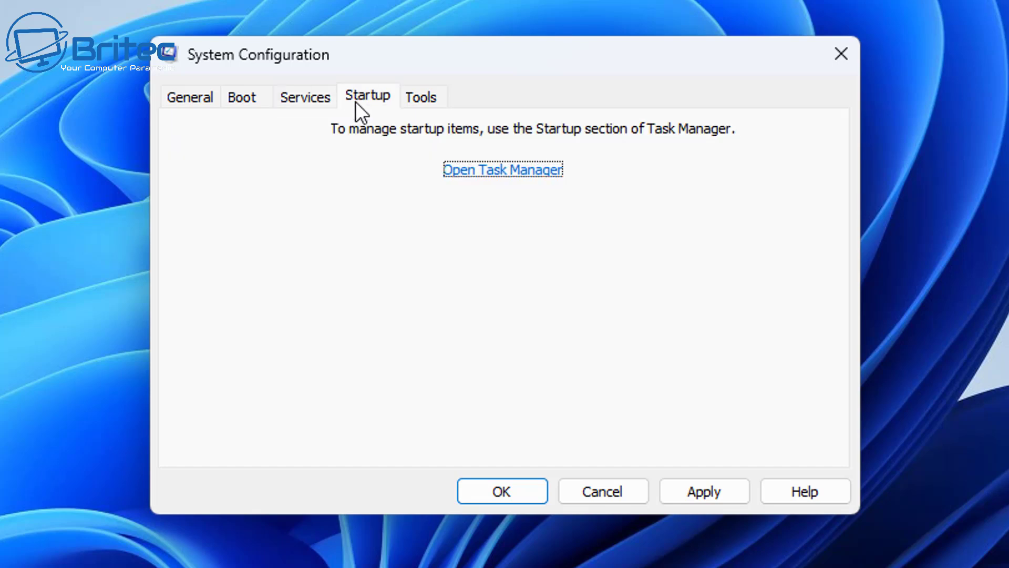
left_click(296, 101)
left_click(703, 490)
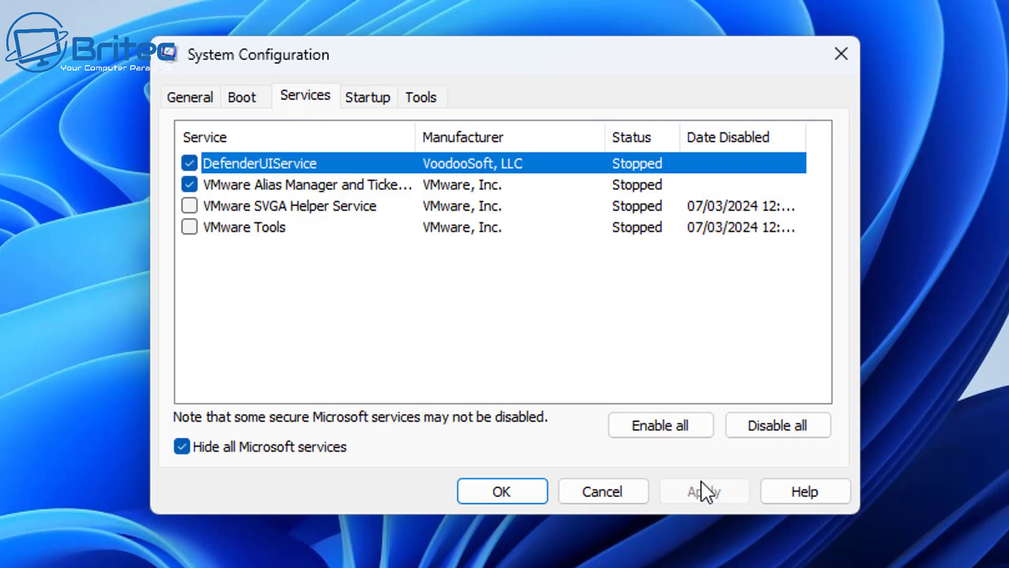
Check the status of the startup apps in Task Manager, then close it
left_click(355, 99)
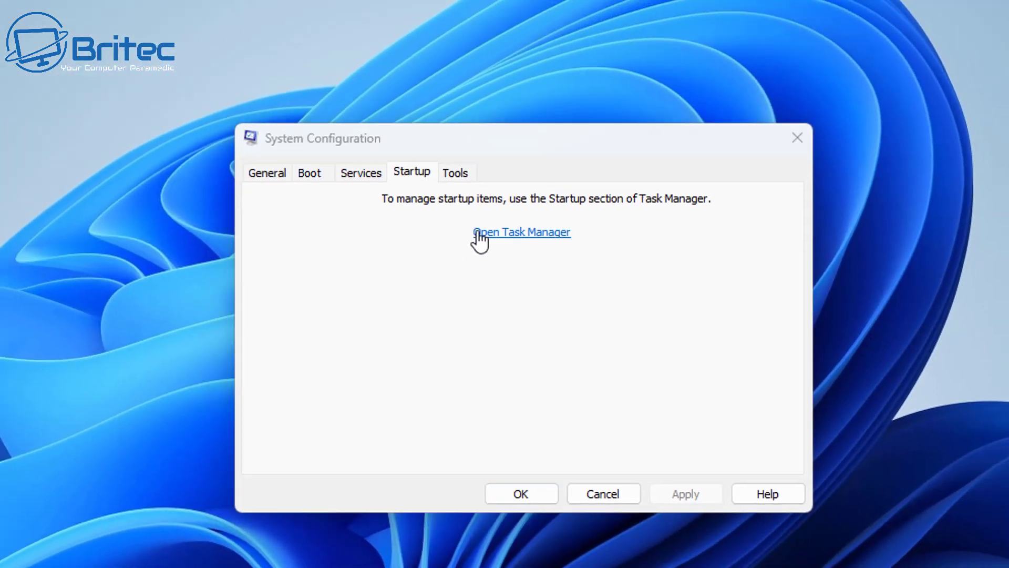
left_click(449, 175)
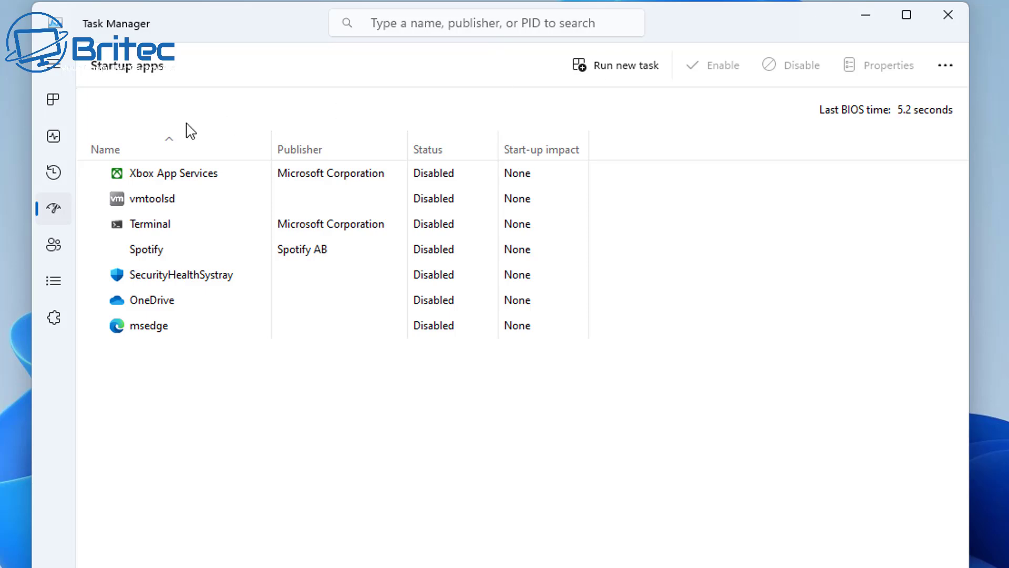
left_click(949, 15)
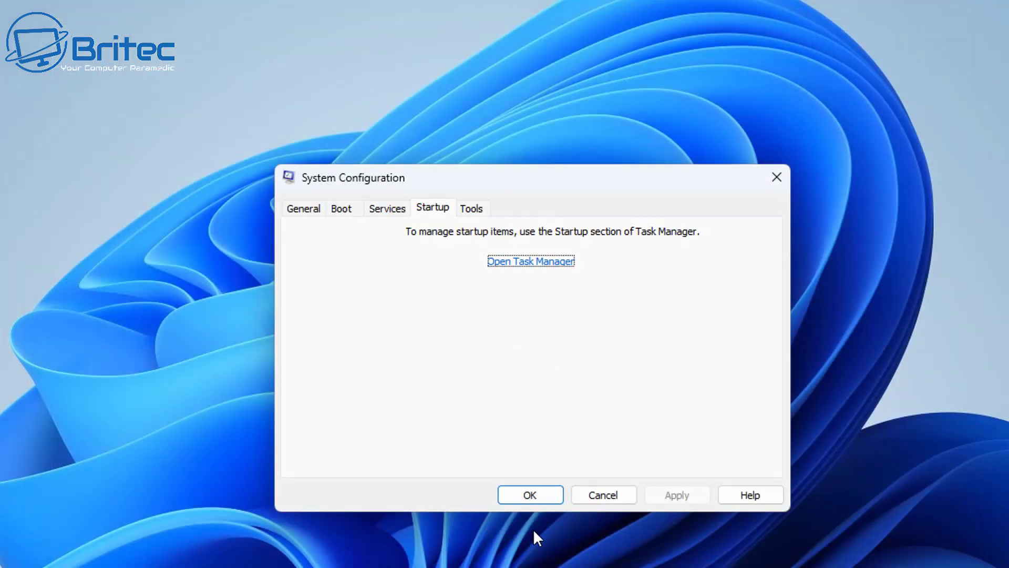
Restart the computer to apply the configuration changes, and reopen System Configuration by searching for msconfig
left_click(528, 494)
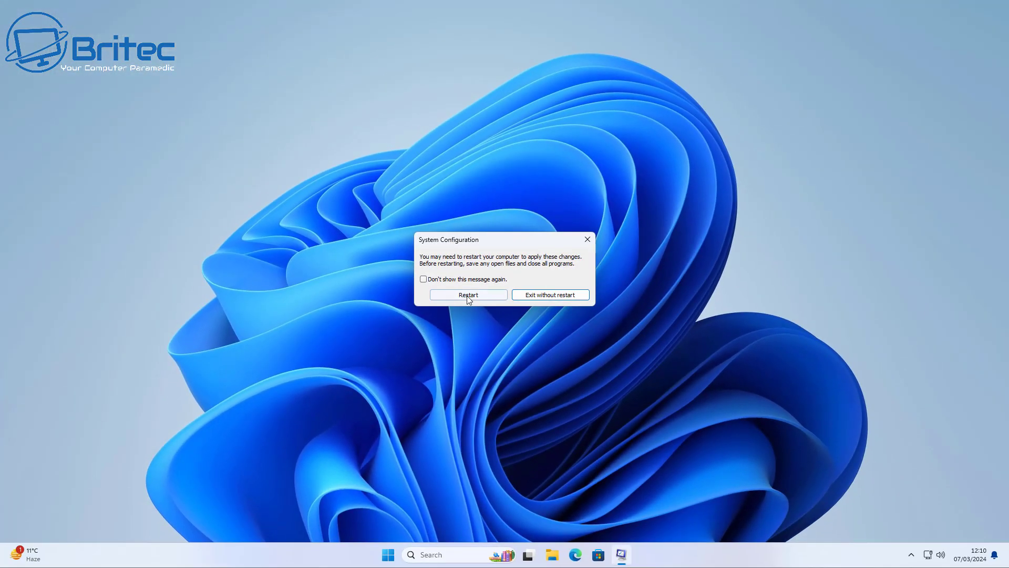
left_click(468, 296)
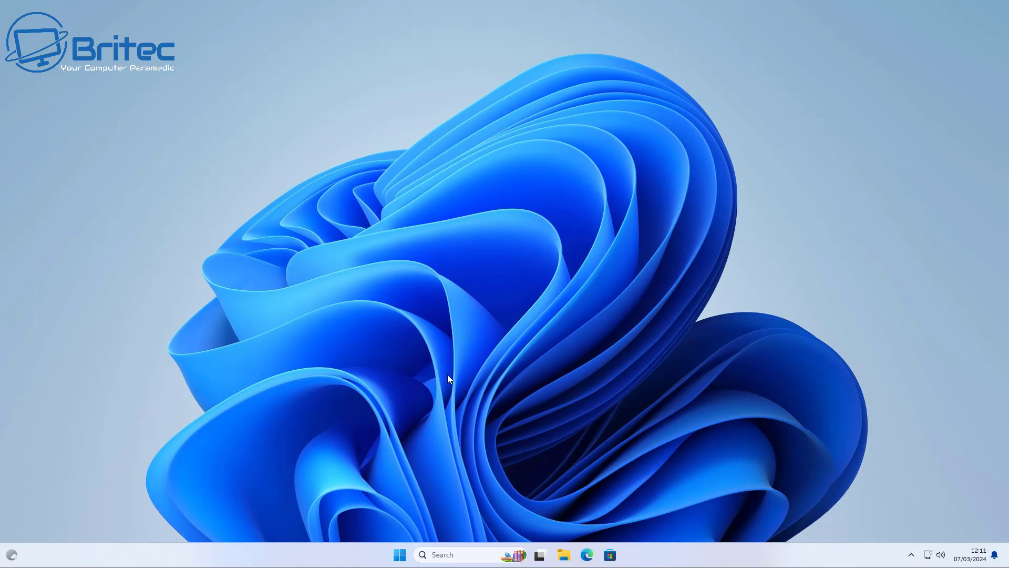
left_click(401, 556)
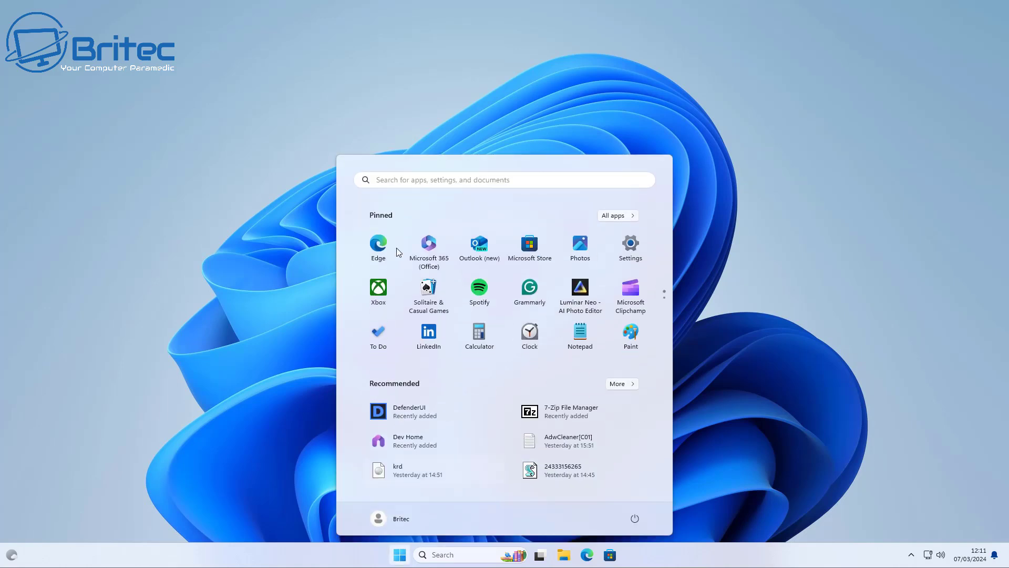
left_click(394, 180)
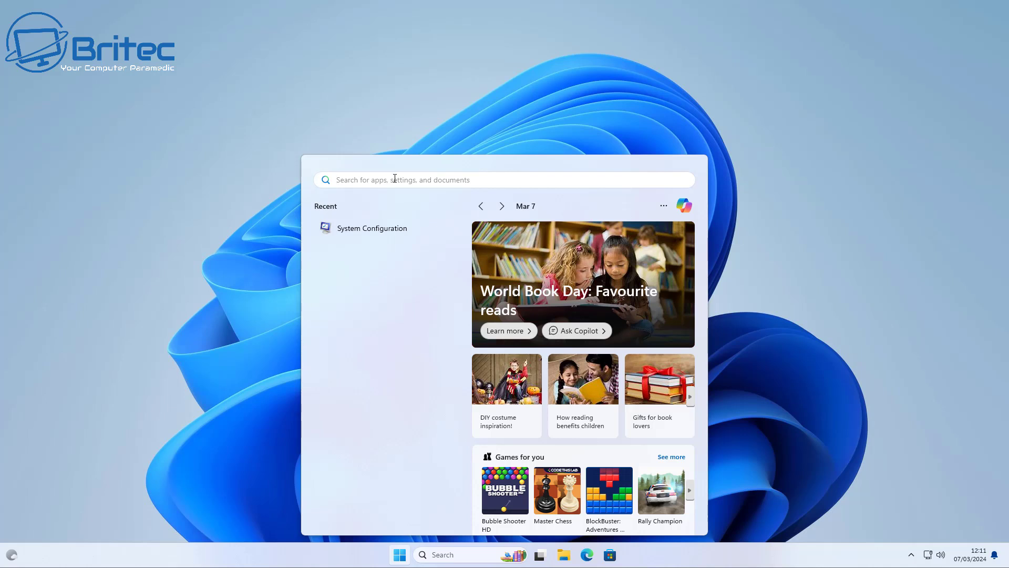
type("msc")
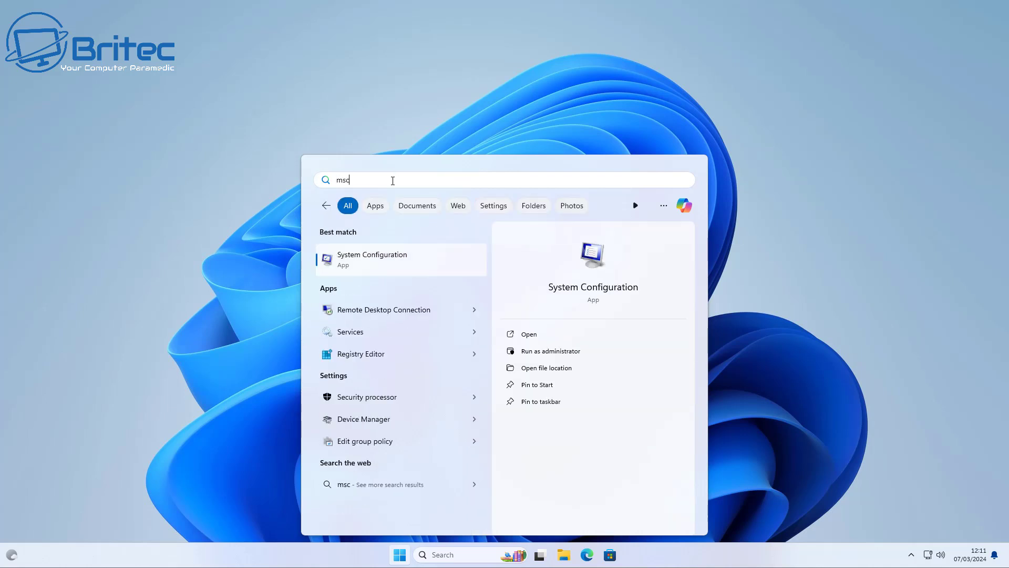
type("onfig")
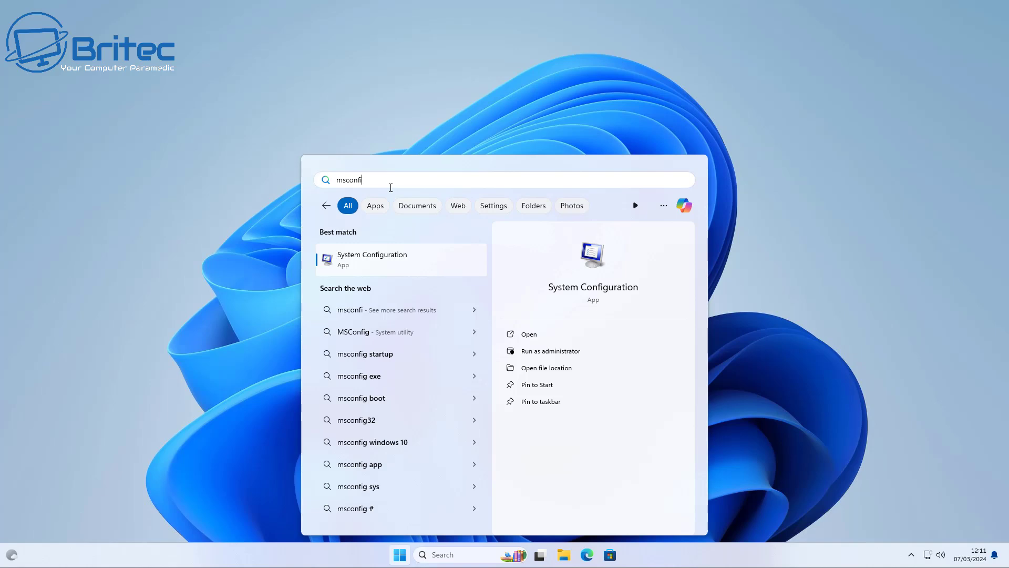
left_click(366, 257)
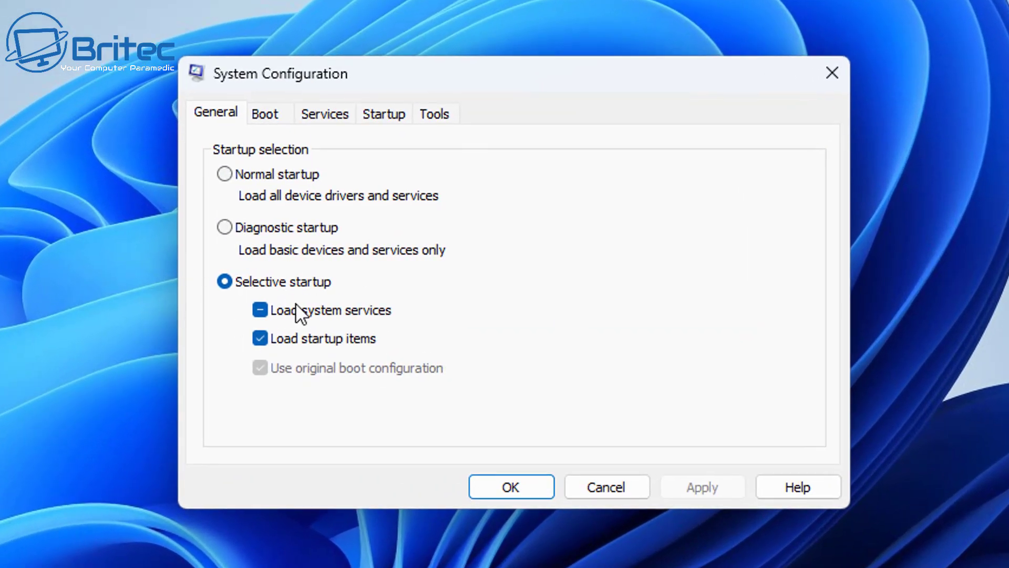
With Microsoft services hidden, re-enable VMware SVGA Helper Service and VMware Tools, apply the changes, and show all services again
left_click(324, 114)
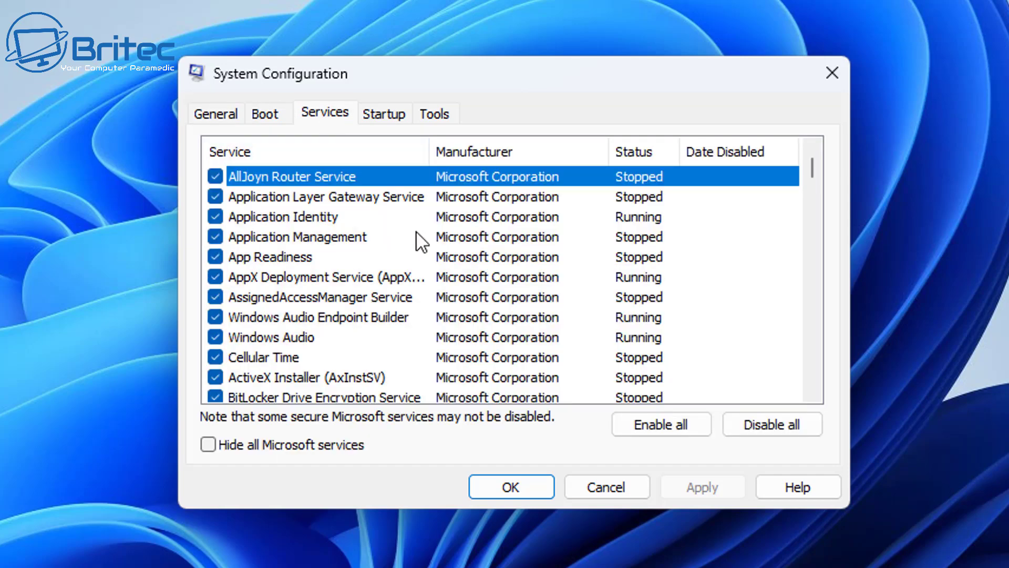
left_click(211, 447)
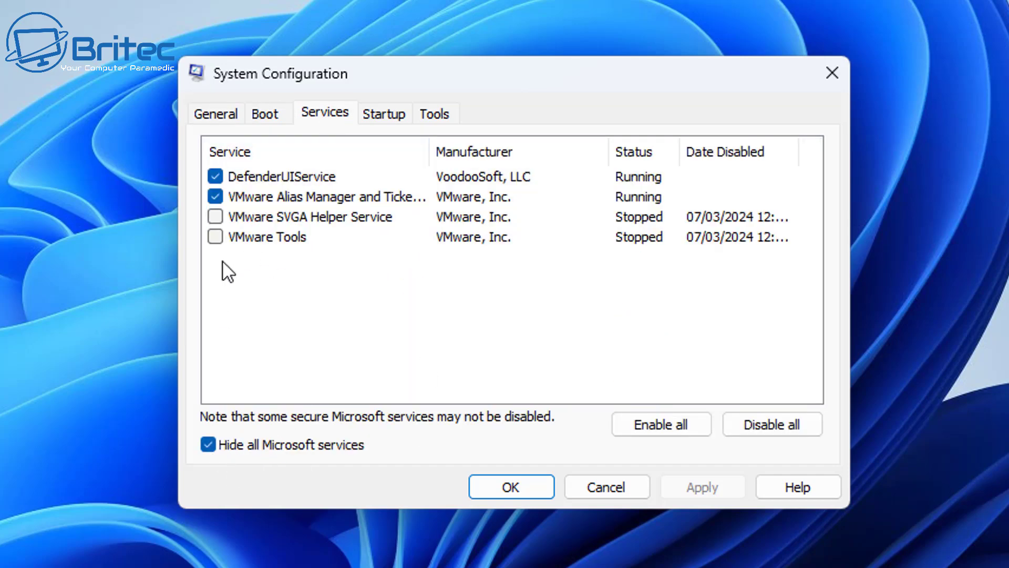
left_click(215, 217)
left_click(215, 236)
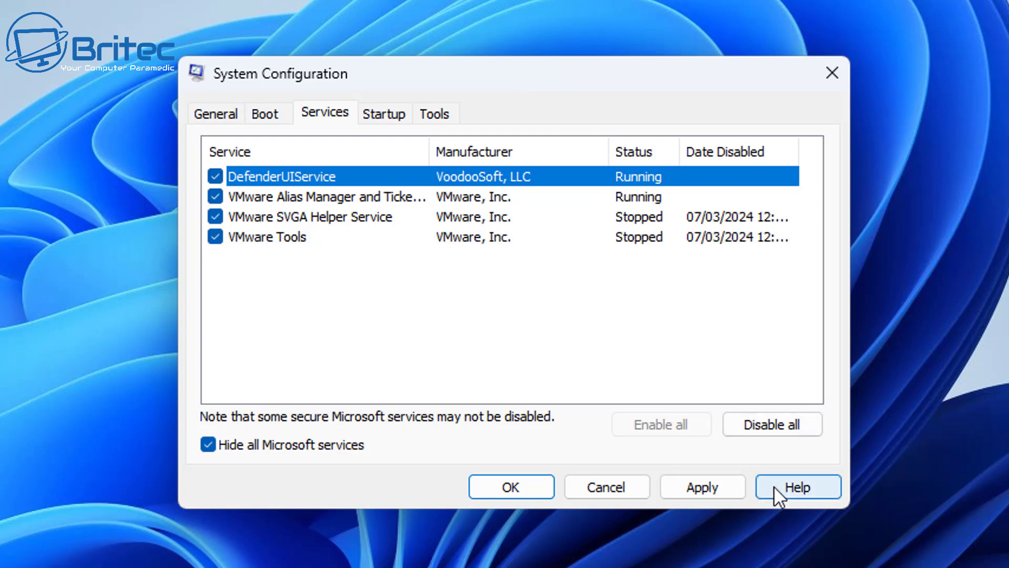
left_click(705, 486)
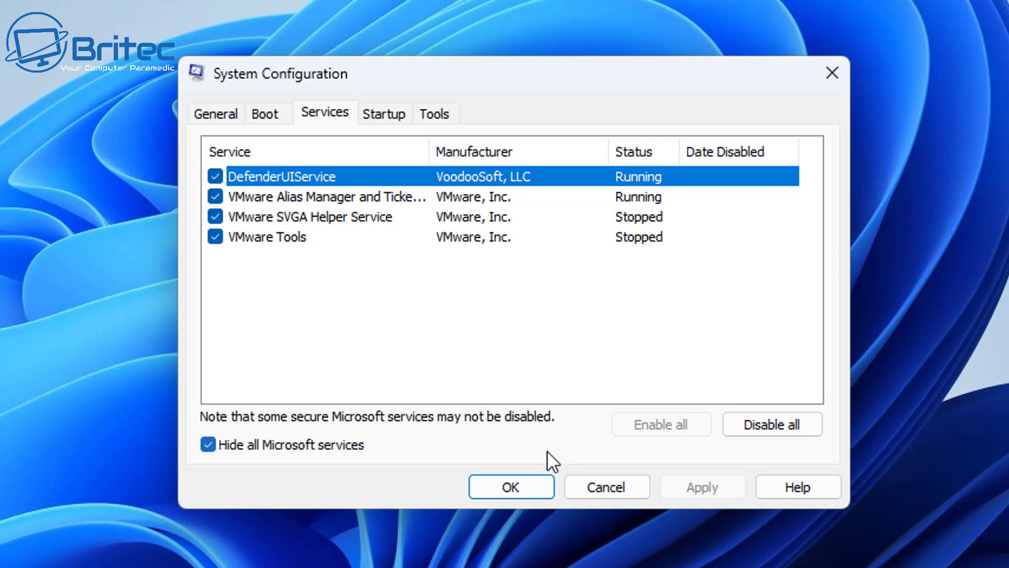
left_click(208, 445)
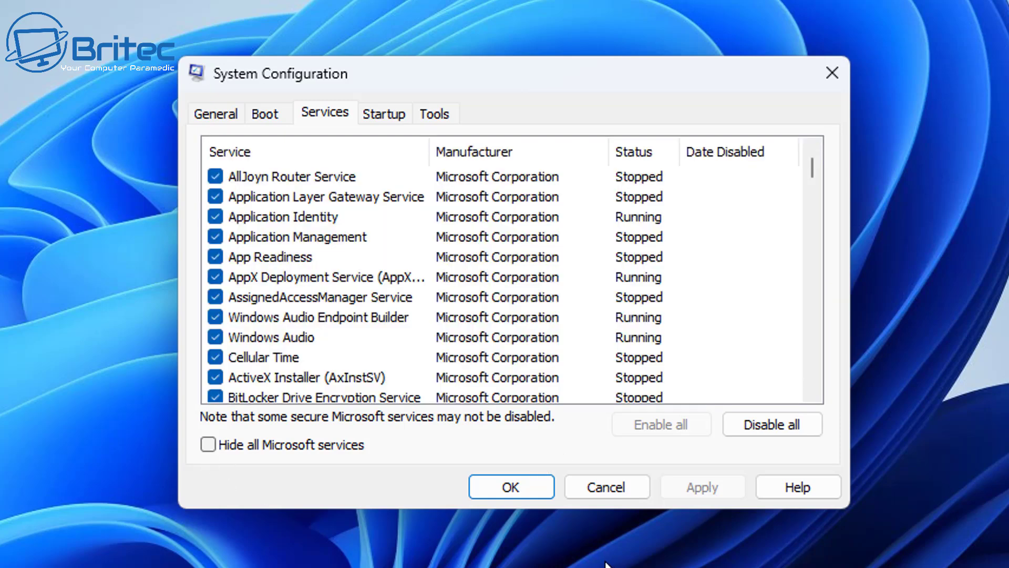
left_click_drag(814, 164, 787, 85)
Enable the vmtoolsd startup app in Task Manager, then close Task Manager
left_click(383, 112)
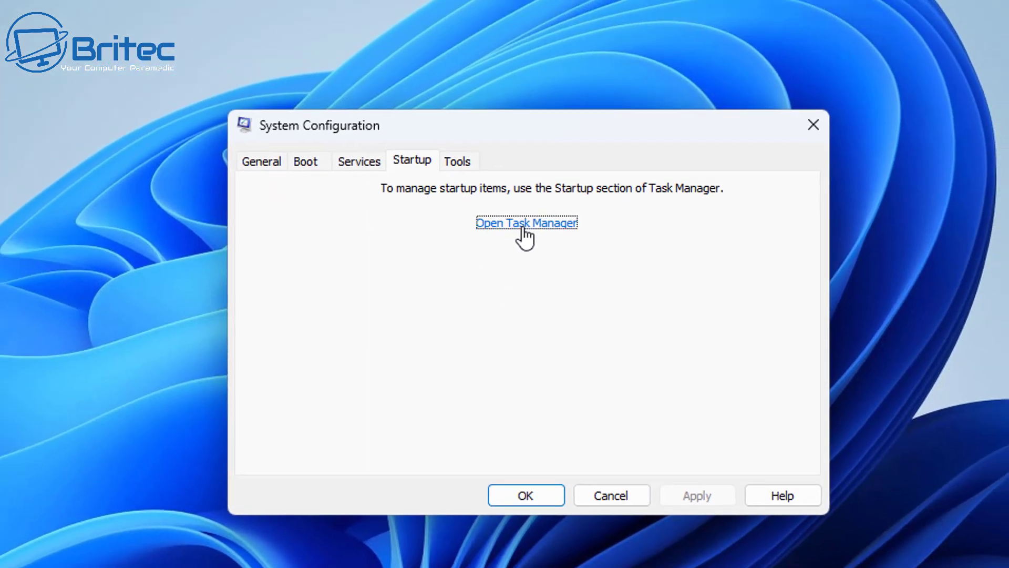
left_click(509, 184)
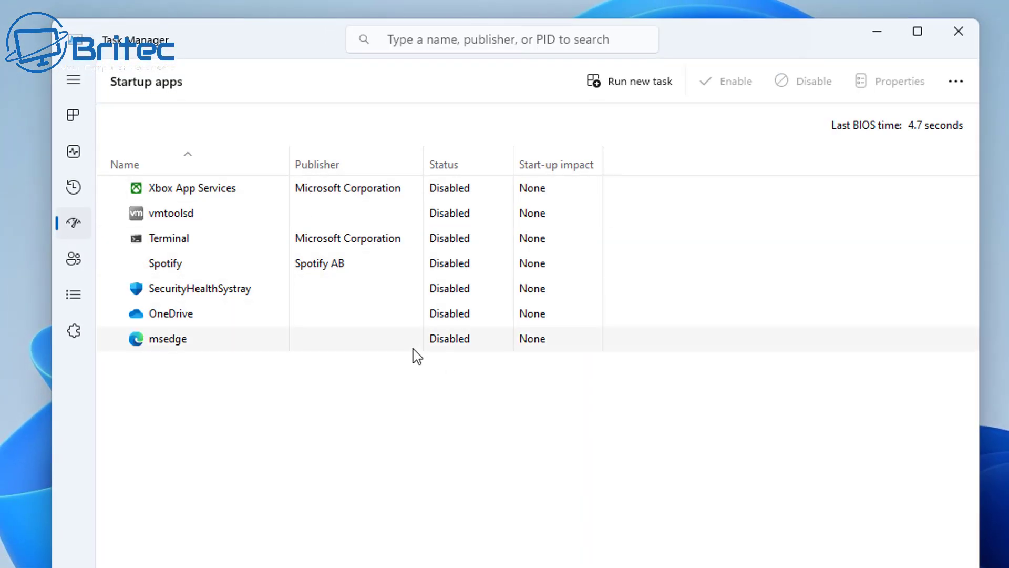
left_click(452, 215)
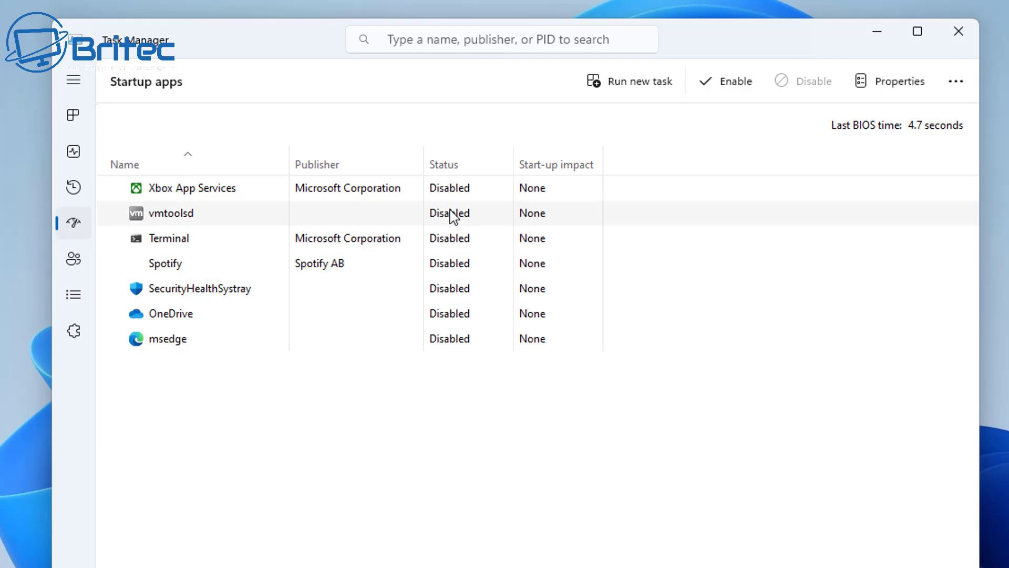
left_click(723, 90)
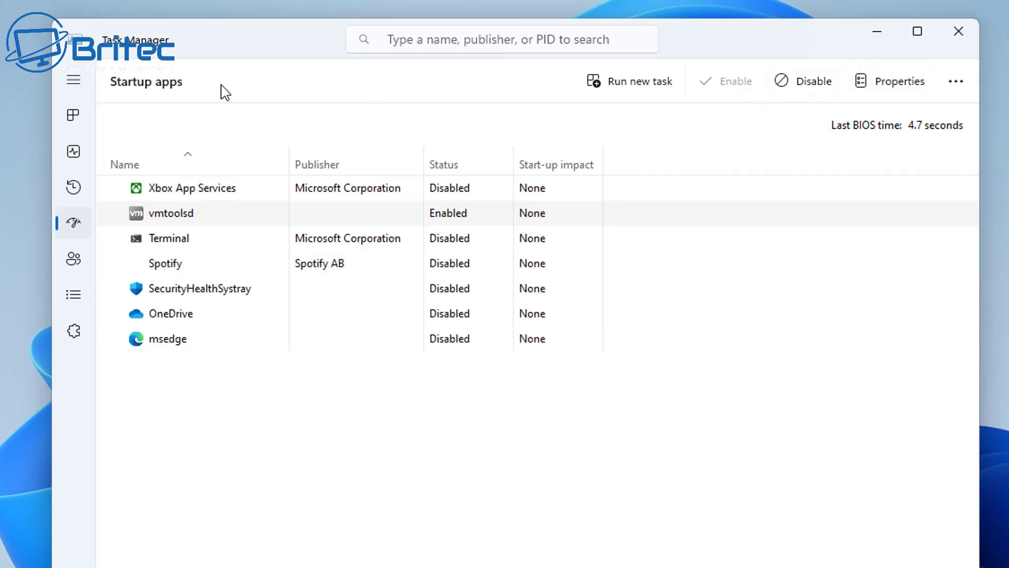
left_click(958, 32)
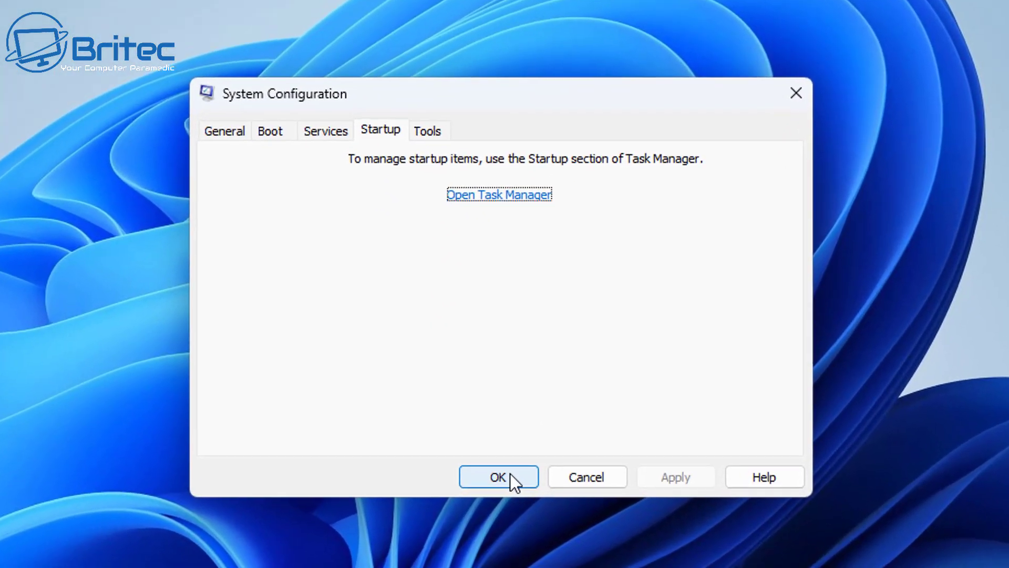
Choose Normal startup as the startup selection, confirm the configuration and restart the computer
left_click(297, 204)
key("alt+n")
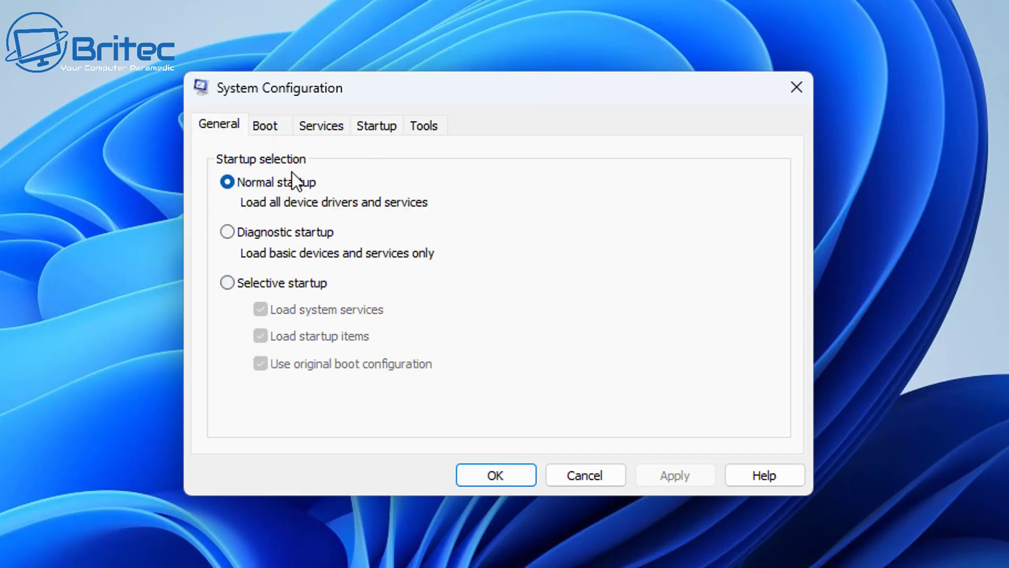
left_click(523, 477)
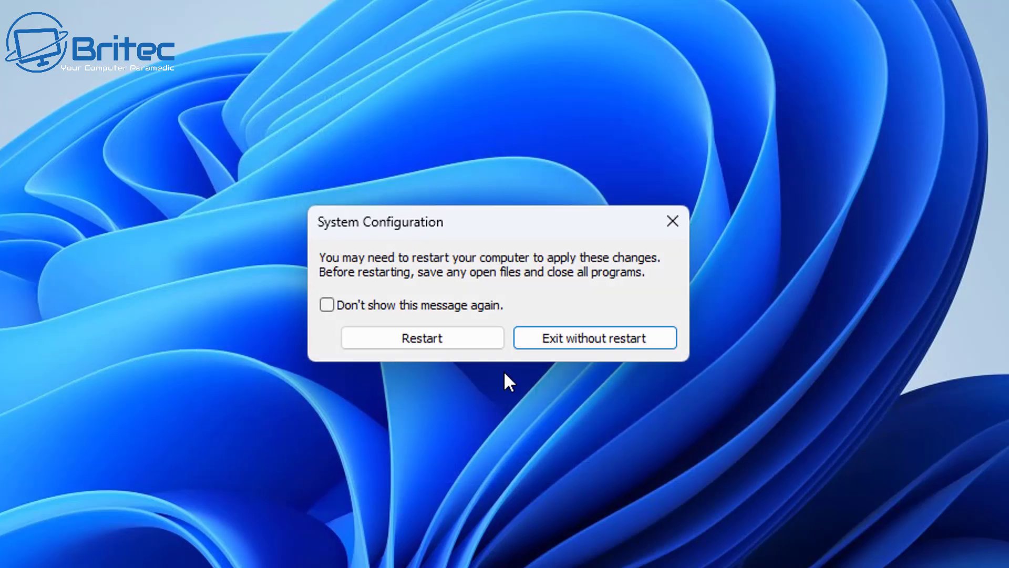
left_click(396, 347)
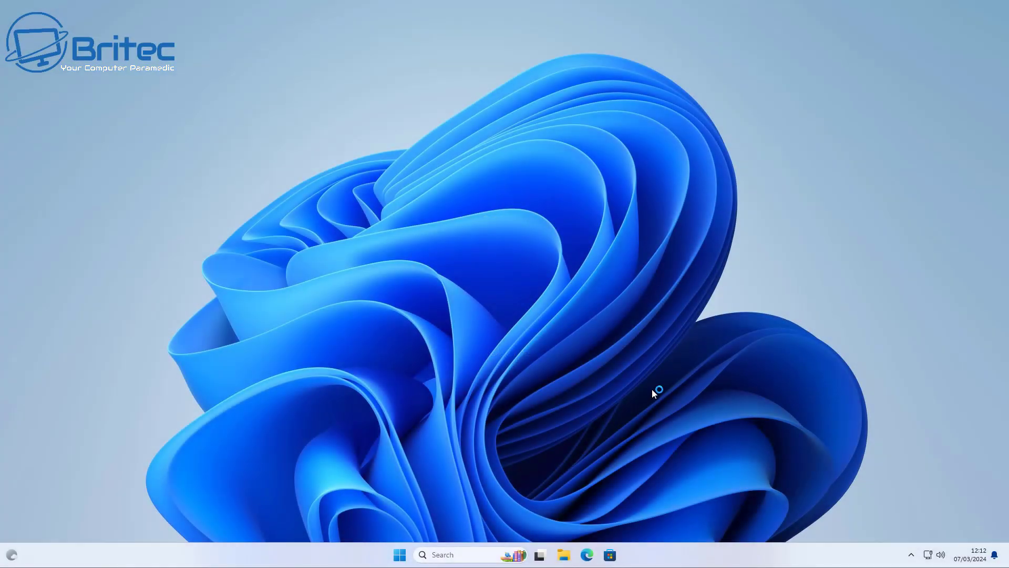
Search for msconfig and open System Configuration again after the restart
left_click(400, 555)
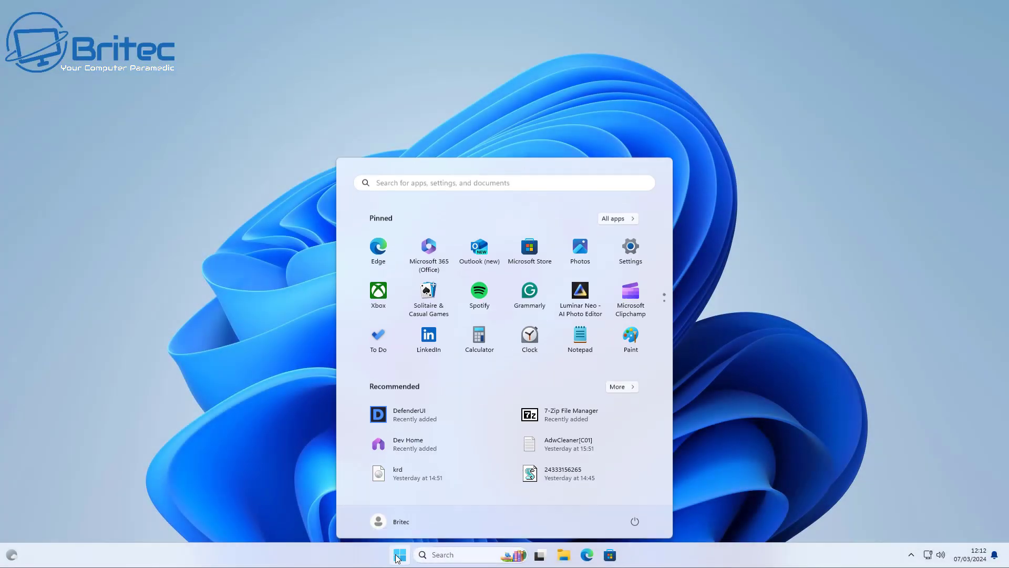
left_click(408, 179)
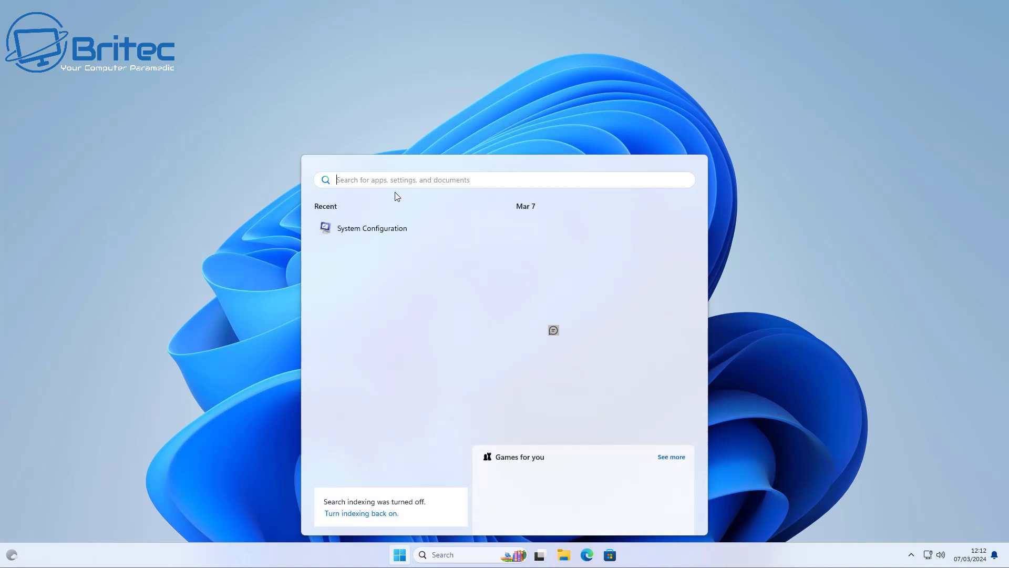
type("msconfi")
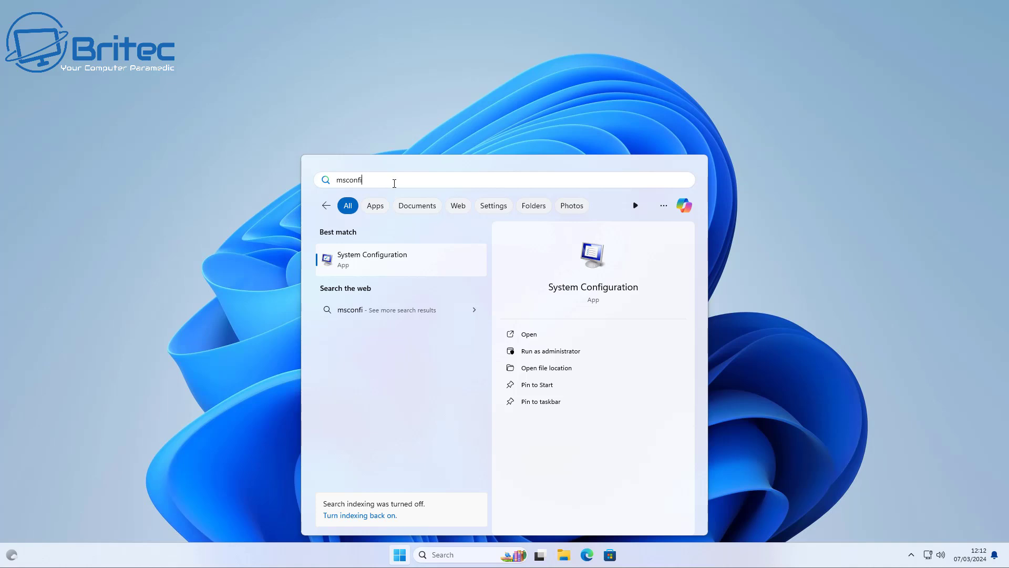
type("g")
left_click(440, 267)
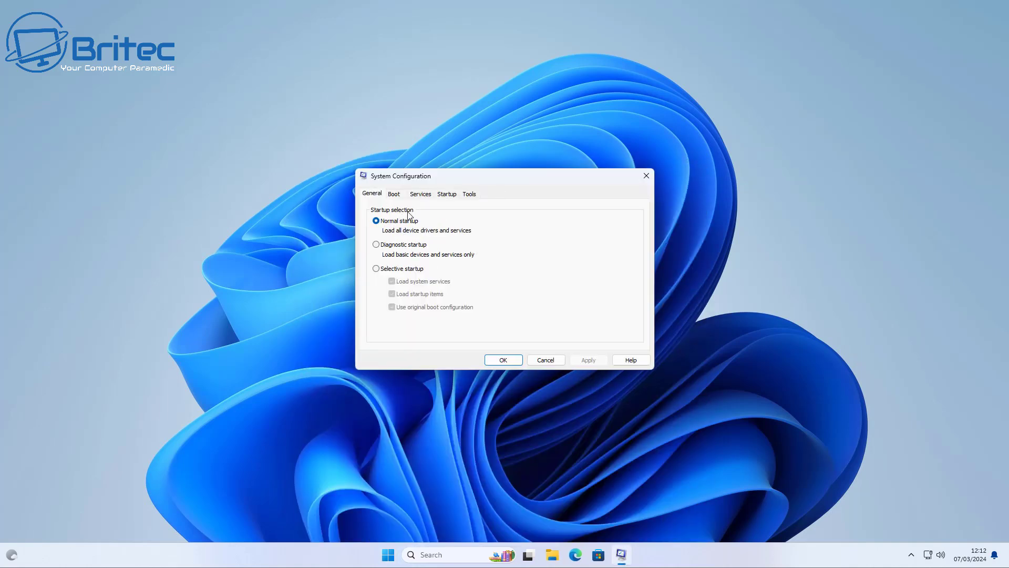
Review the boot, services, startup and tools settings in System Configuration, then close it without changes
left_click(394, 196)
left_click(420, 195)
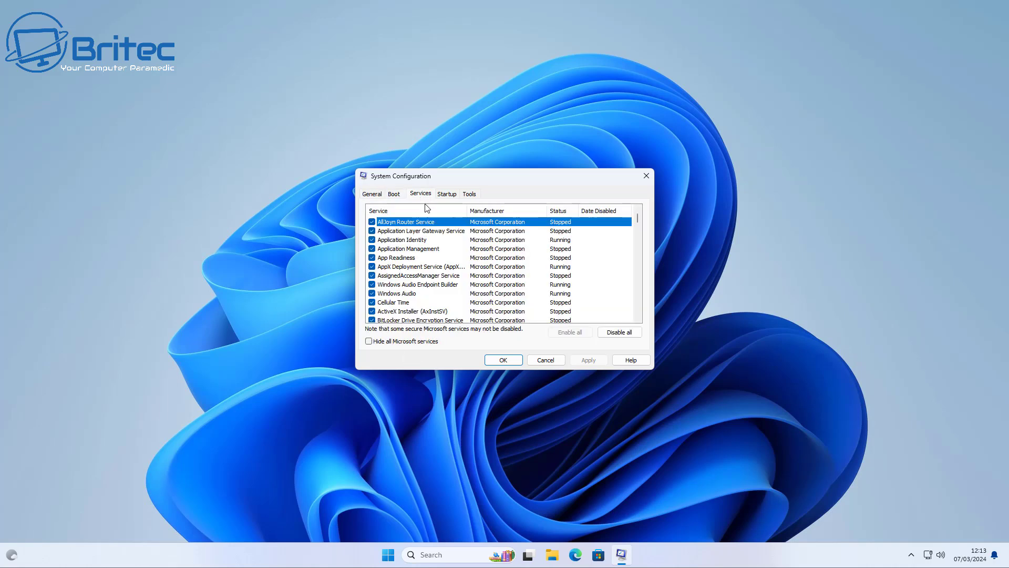
left_click(447, 194)
left_click(469, 194)
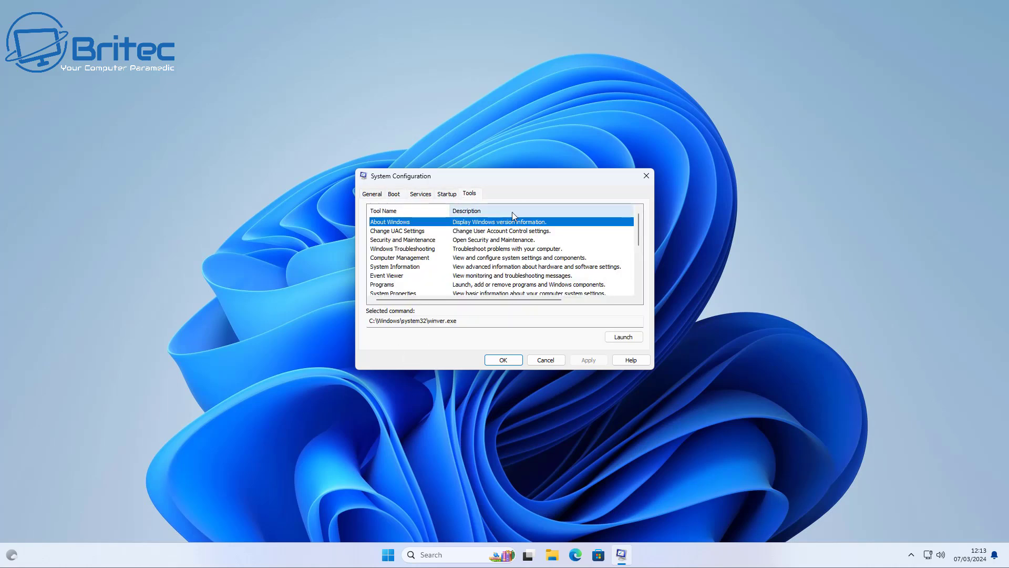
left_click(646, 176)
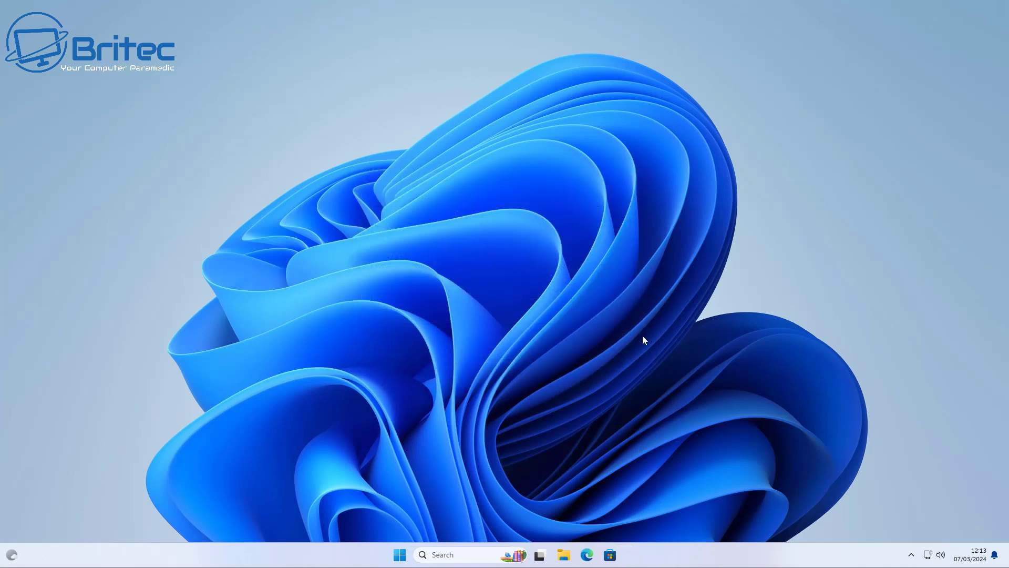